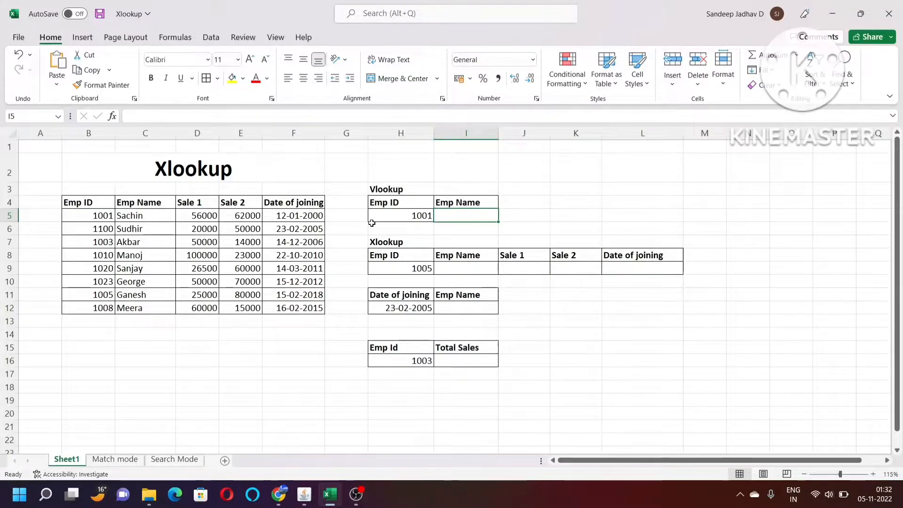
pyautogui.moveTo(83, 202); pyautogui.dragTo(374, 217)
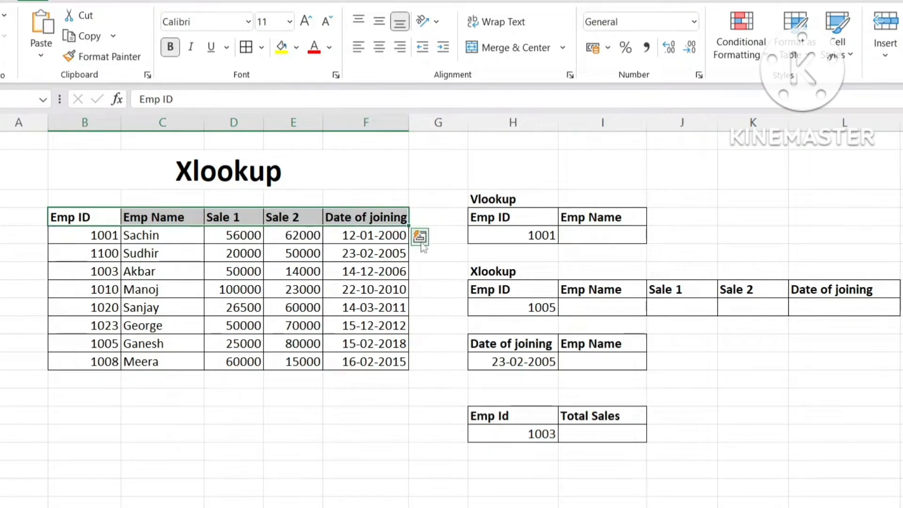
pyautogui.click(600, 217)
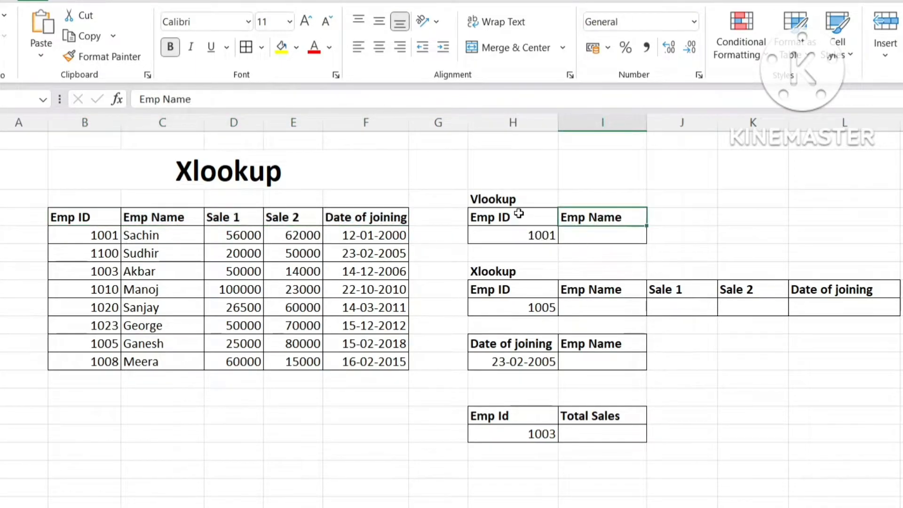
pyautogui.click(516, 222)
pyautogui.click(594, 222)
# Start a VLOOKUP formula in the Emp Name cell I5 of the Vlookup table, using H5 as the lookup value
pyautogui.click(581, 234)
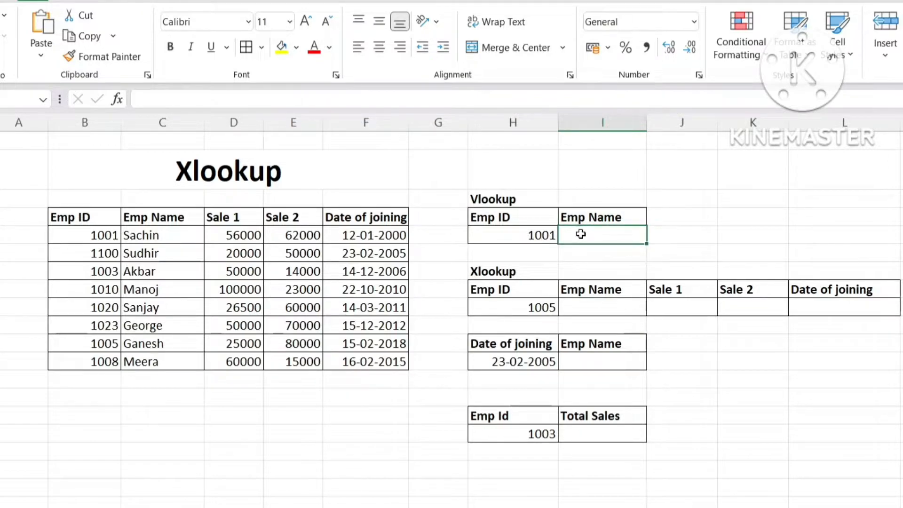
pyautogui.write('=vll')
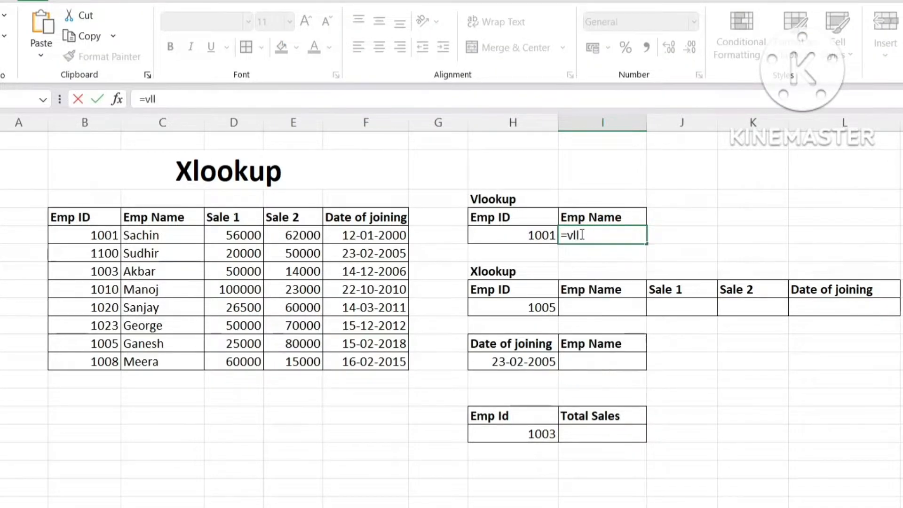
pyautogui.press('BackSpace')
pyautogui.write('ook')
pyautogui.press('Tab')
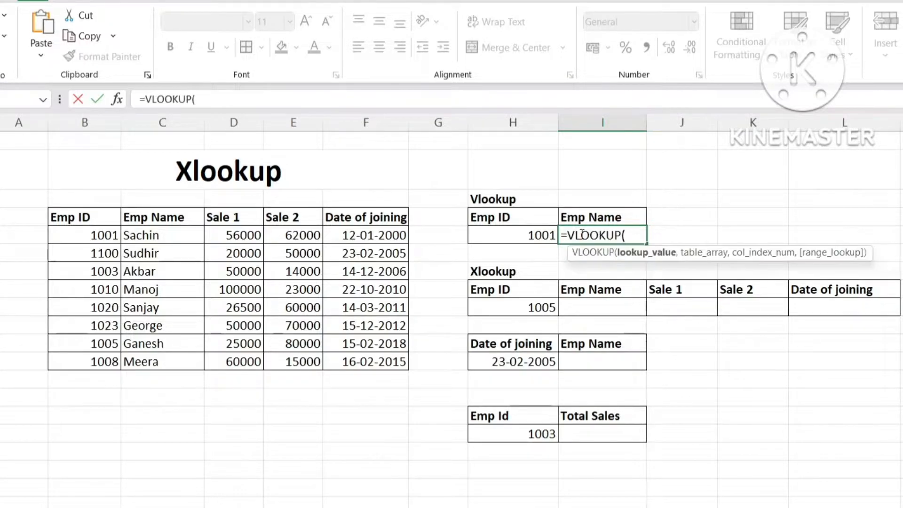
pyautogui.click(516, 235)
pyautogui.write(',')
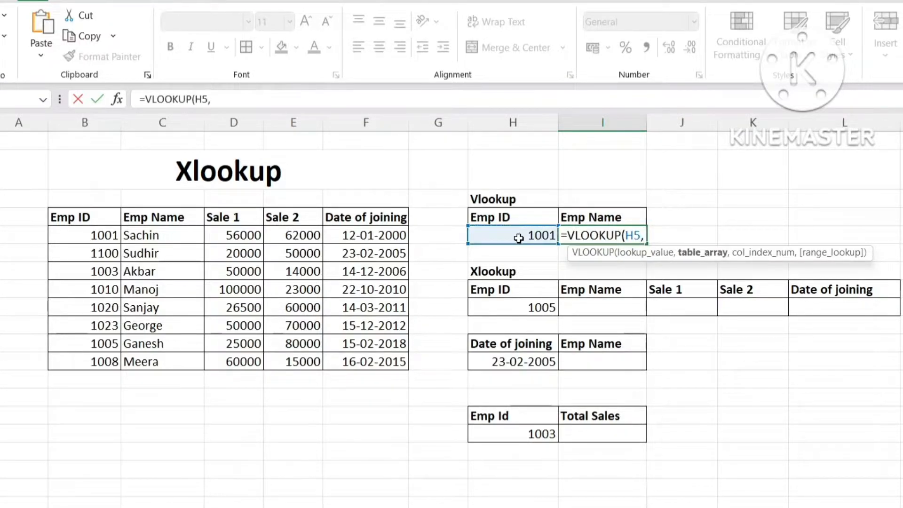
# Complete the VLOOKUP with the absolute table array $B$4:$C$12, column index 2 and range lookup 0
pyautogui.click(78, 217)
pyautogui.moveTo(78, 217); pyautogui.dragTo(187, 359)
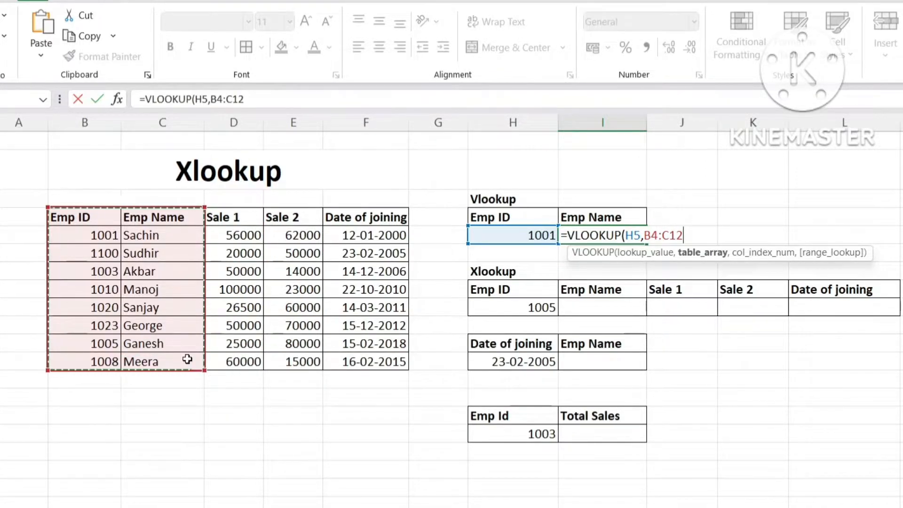
pyautogui.press('F4')
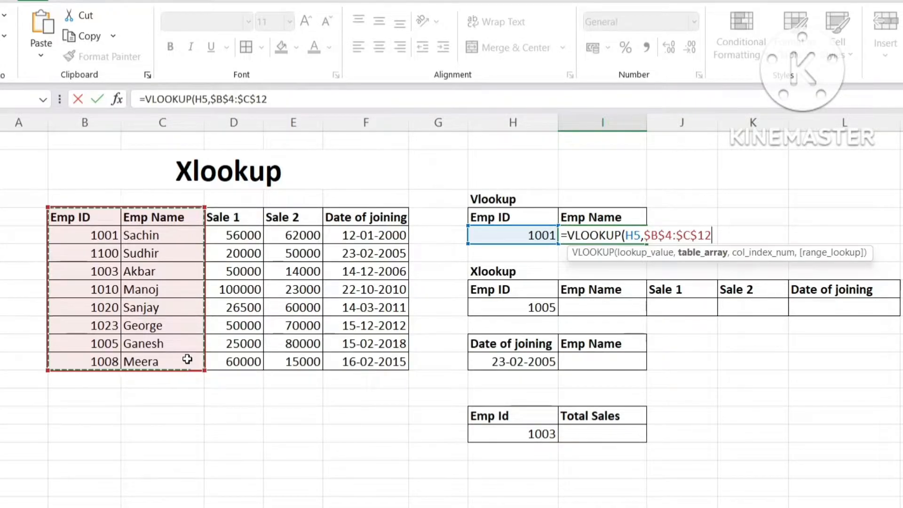
pyautogui.write(',2')
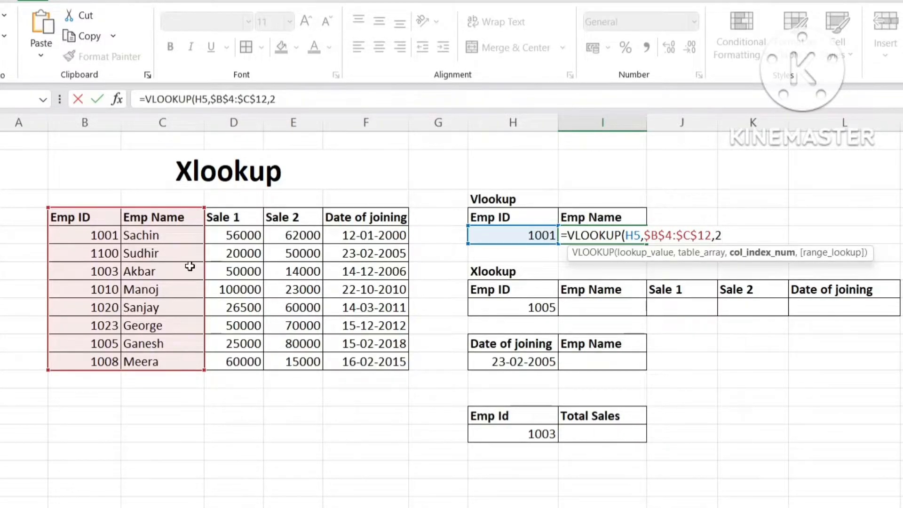
pyautogui.write(',')
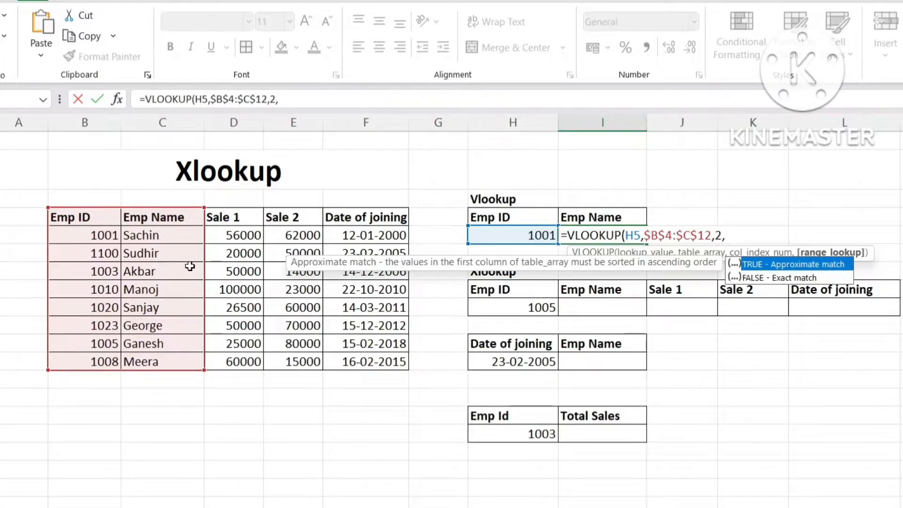
pyautogui.write('0)')
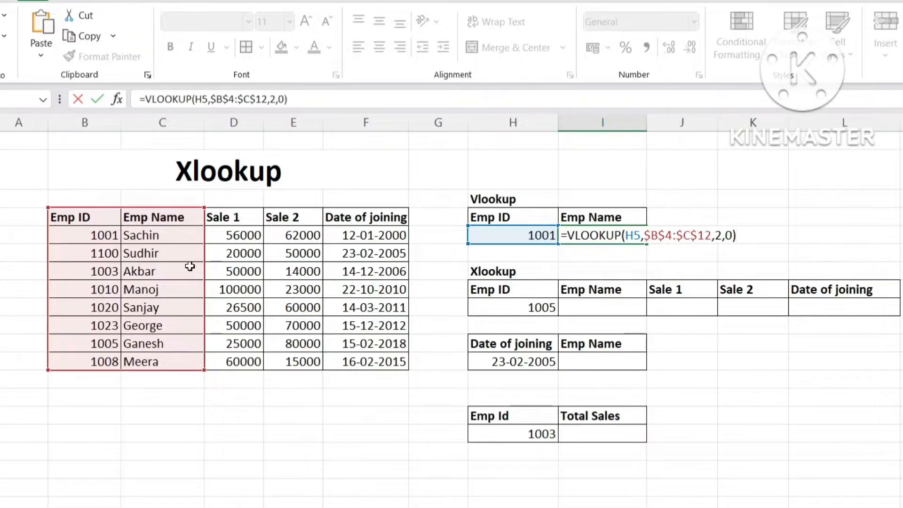
pyautogui.press('Return')
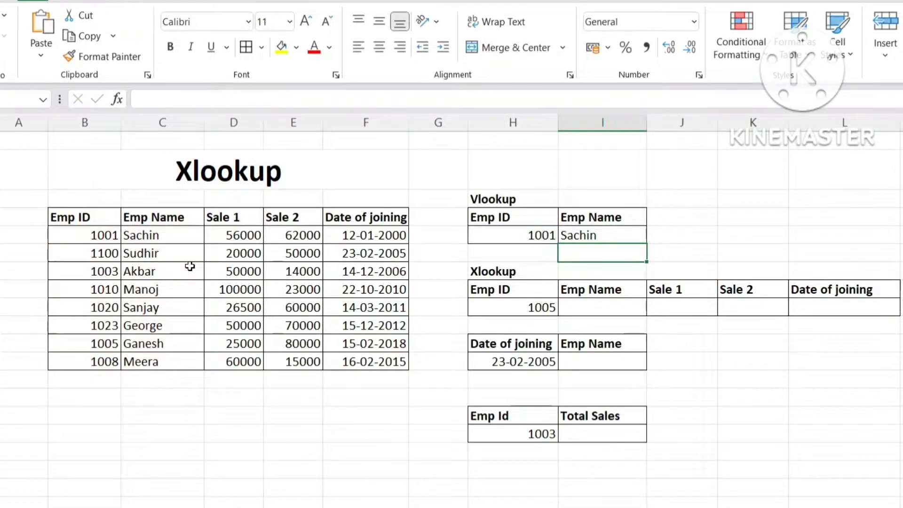
pyautogui.click(521, 232)
pyautogui.click(151, 236)
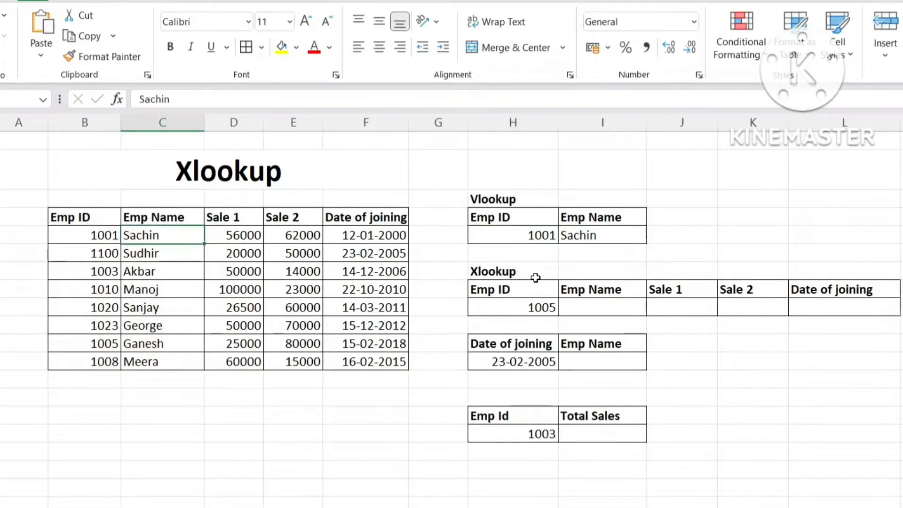
pyautogui.click(517, 306)
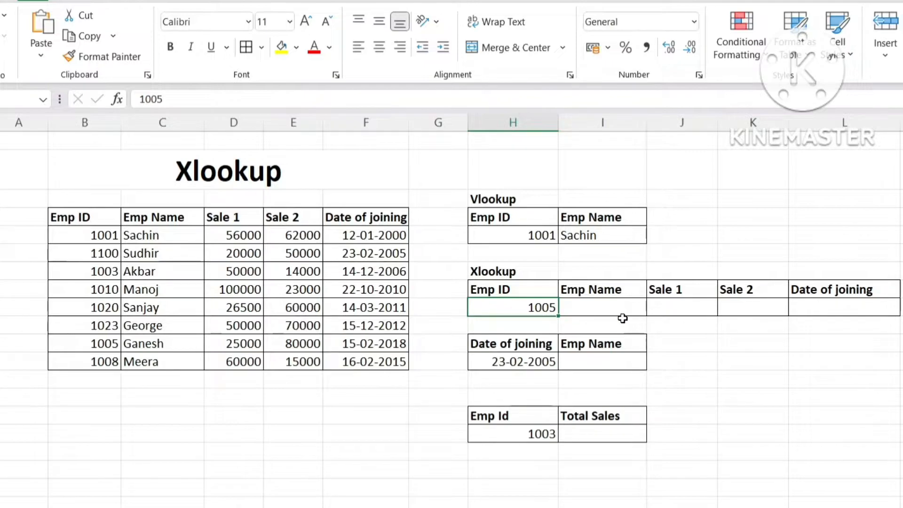
# Start an XLOOKUP formula in cell I9 with H9 as lookup value and the absolute range $B$4:$B$12 as lookup array
pyautogui.click(604, 309)
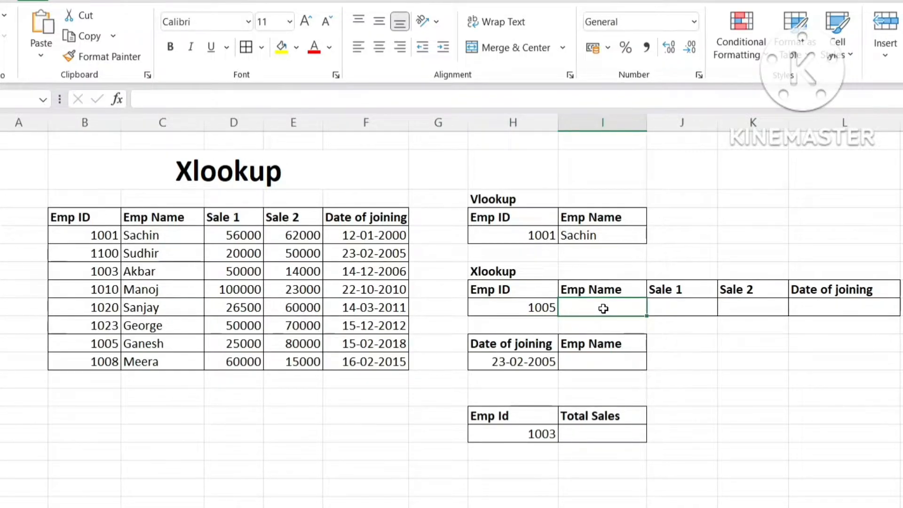
pyautogui.write('=xloo')
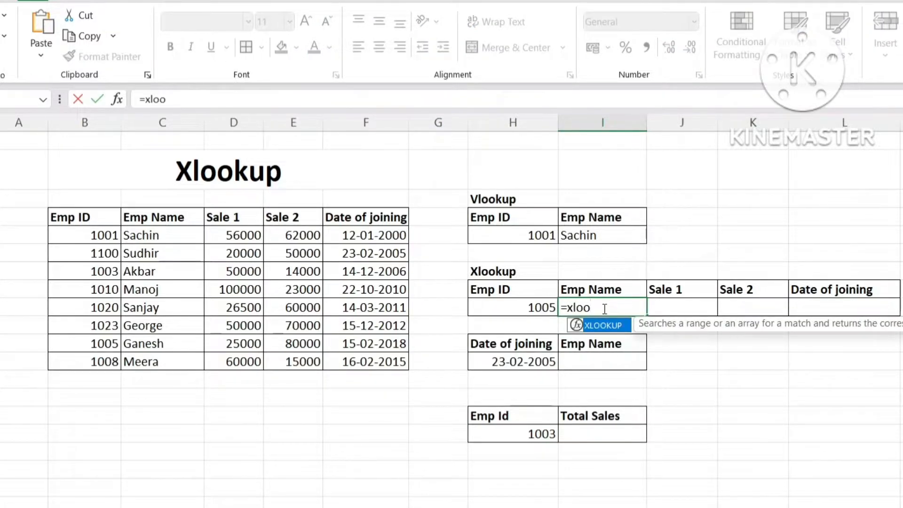
pyautogui.write('k')
pyautogui.press('Tab')
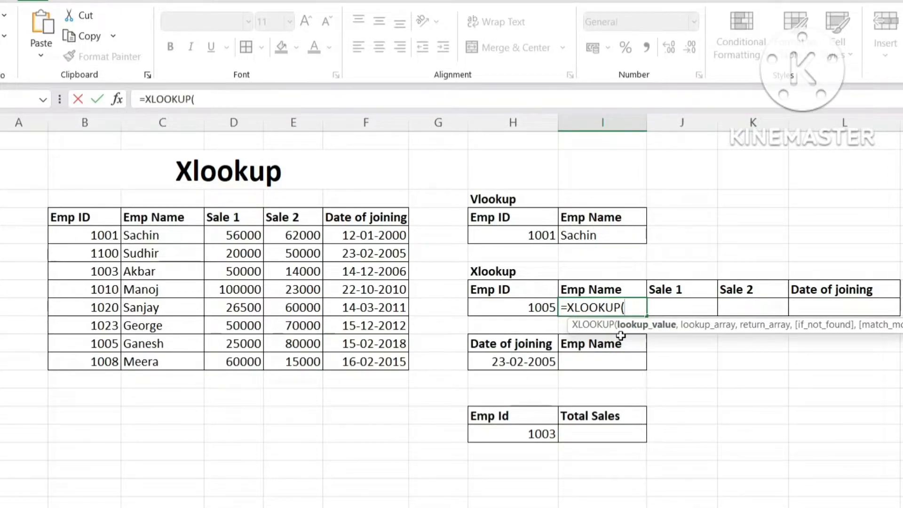
pyautogui.click(515, 308)
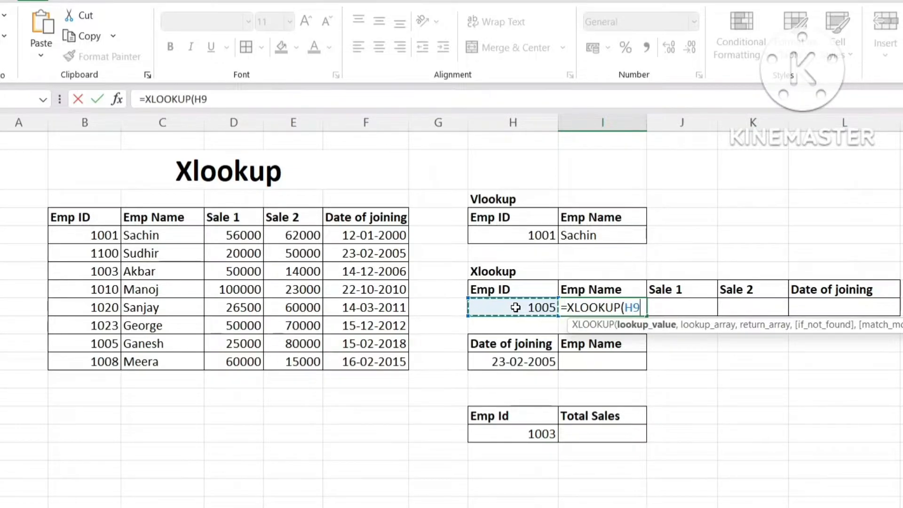
pyautogui.write(',')
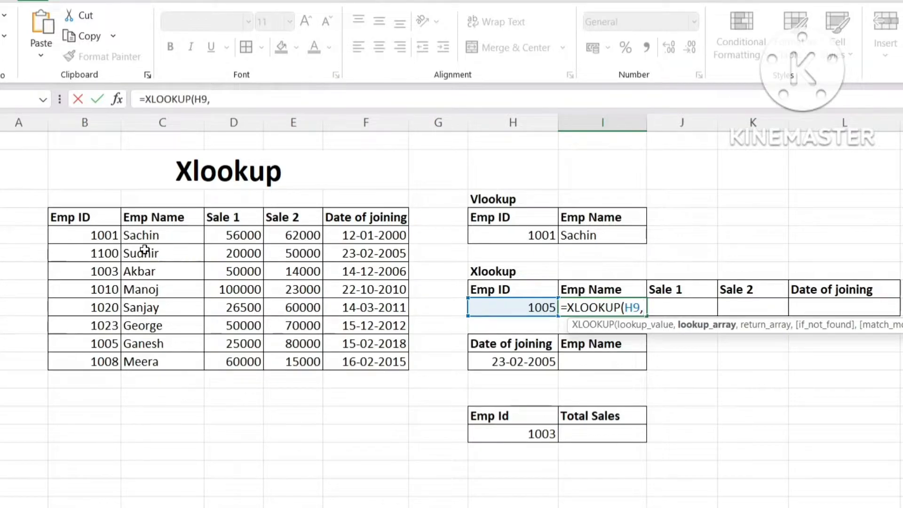
pyautogui.moveTo(85, 216); pyautogui.dragTo(84, 355)
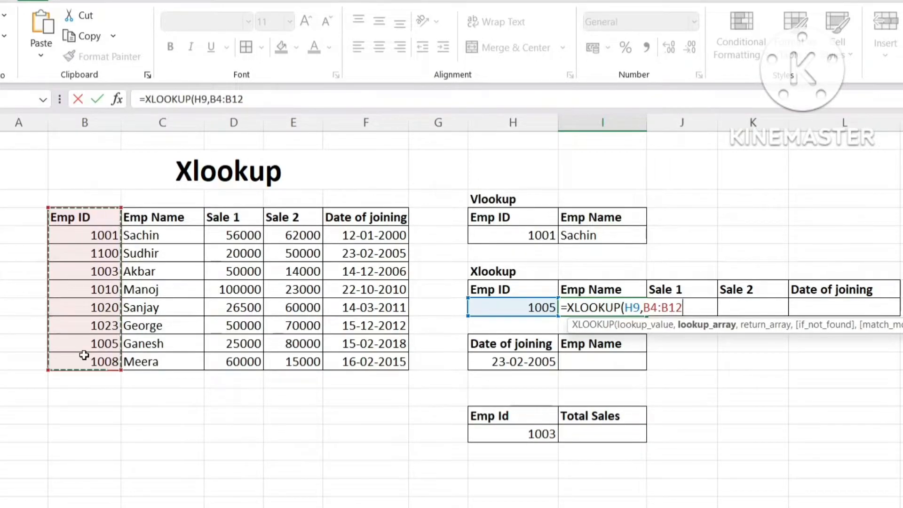
pyautogui.press('F4')
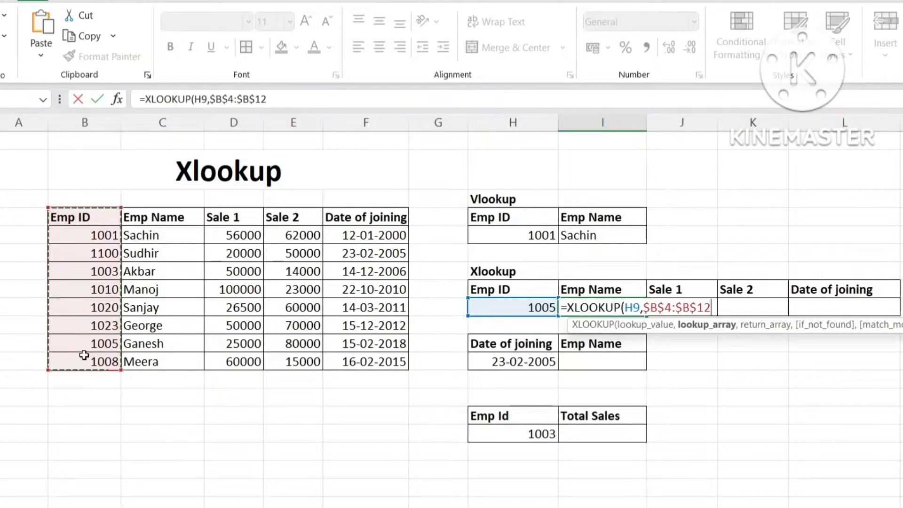
pyautogui.write(',')
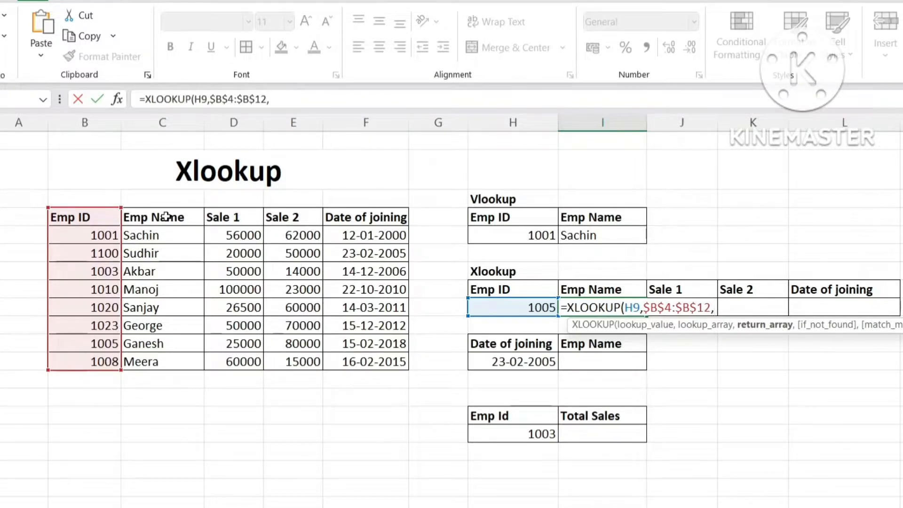
# Complete the XLOOKUP with the Emp Name column $C$4:$C$12 as absolute return array and no optional arguments
pyautogui.moveTo(165, 216); pyautogui.dragTo(166, 374)
pyautogui.press('F4')
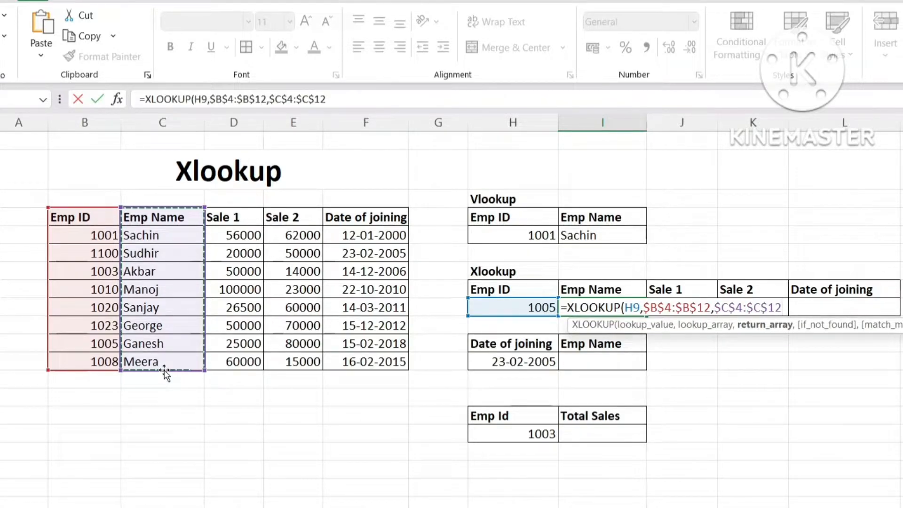
pyautogui.write(',')
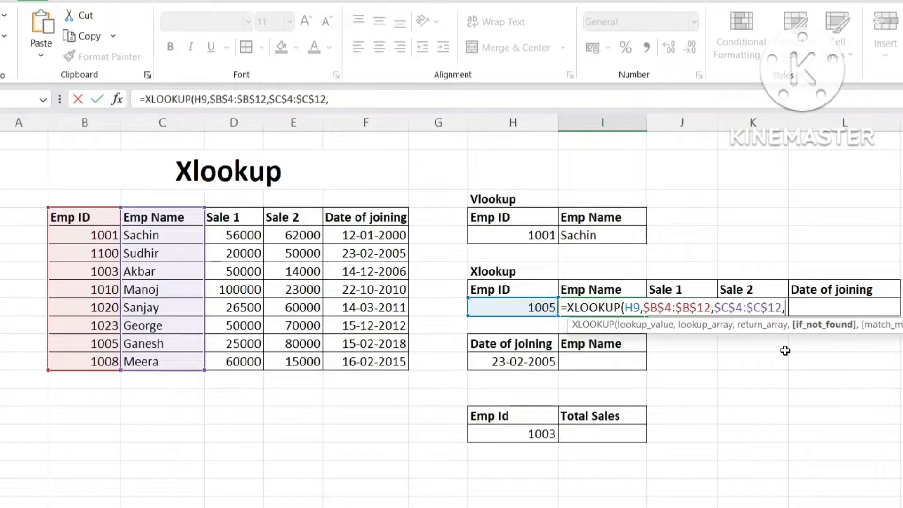
pyautogui.press('BackSpace')
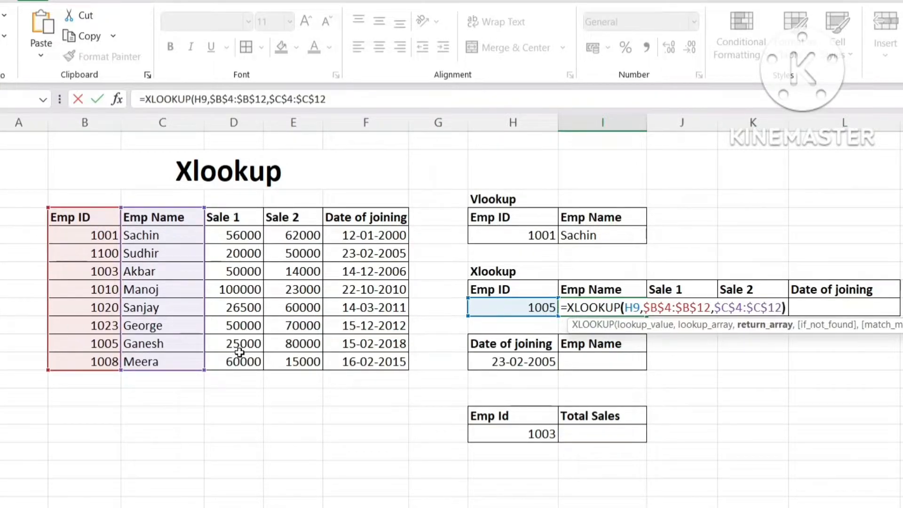
pyautogui.write(')')
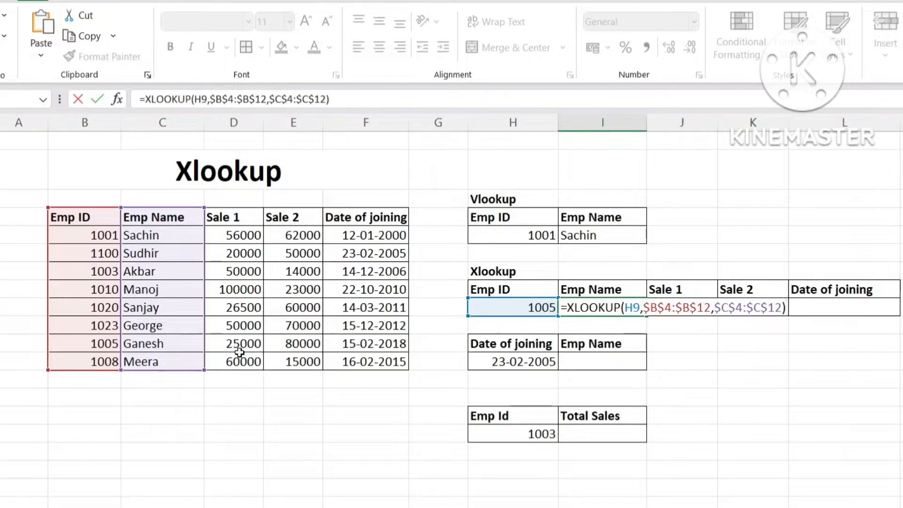
pyautogui.press('Return')
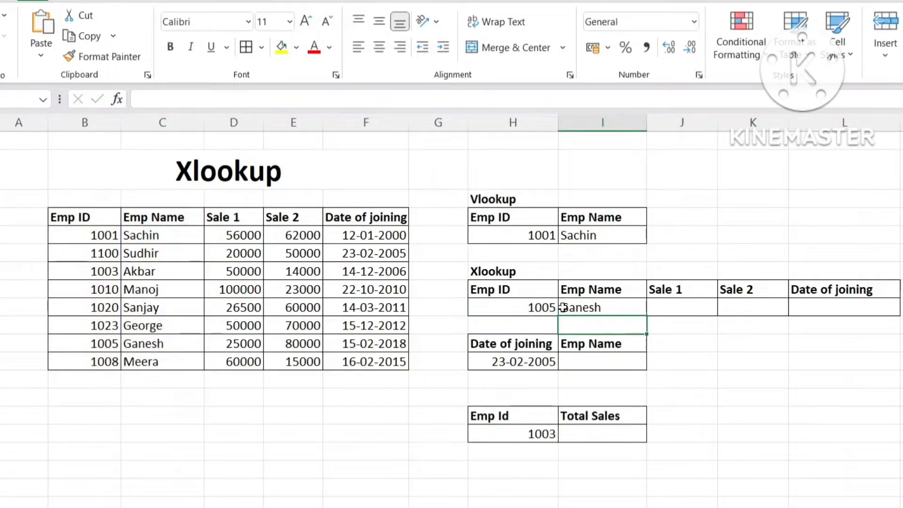
pyautogui.click(532, 308)
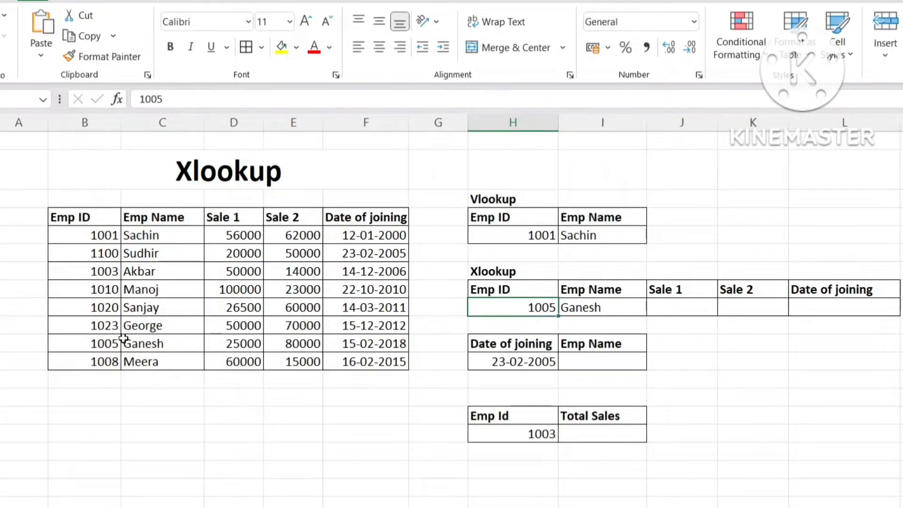
pyautogui.click(105, 343)
pyautogui.click(591, 307)
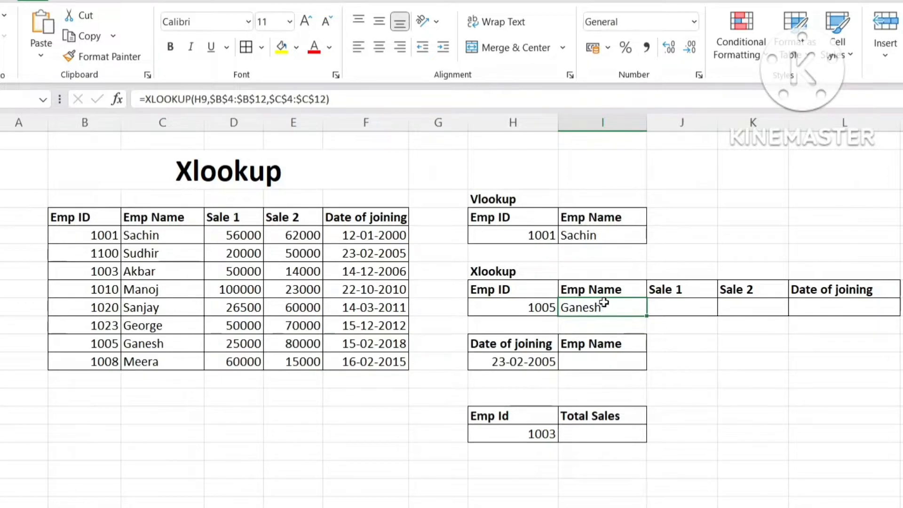
pyautogui.click(536, 306)
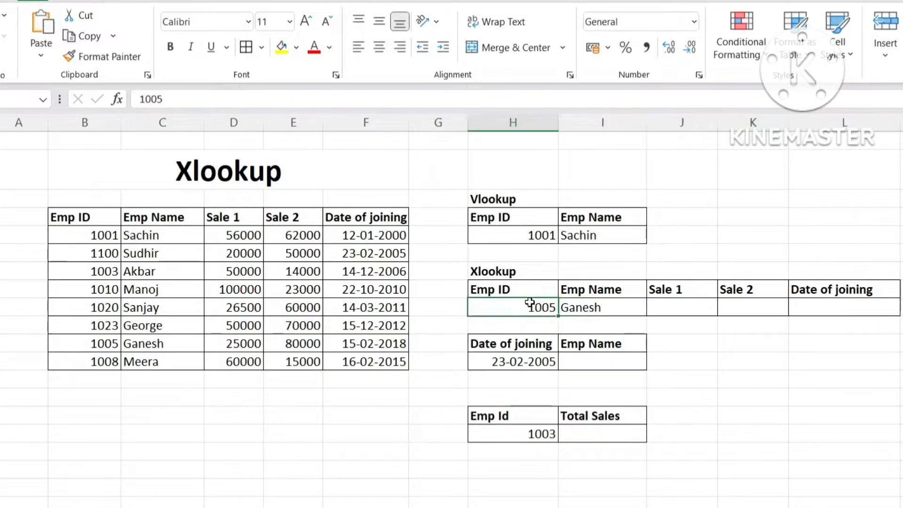
# Add "Not Found" as the if_not_found argument of the XLOOKUP formula in cell I9
pyautogui.click(594, 309)
pyautogui.click(345, 98)
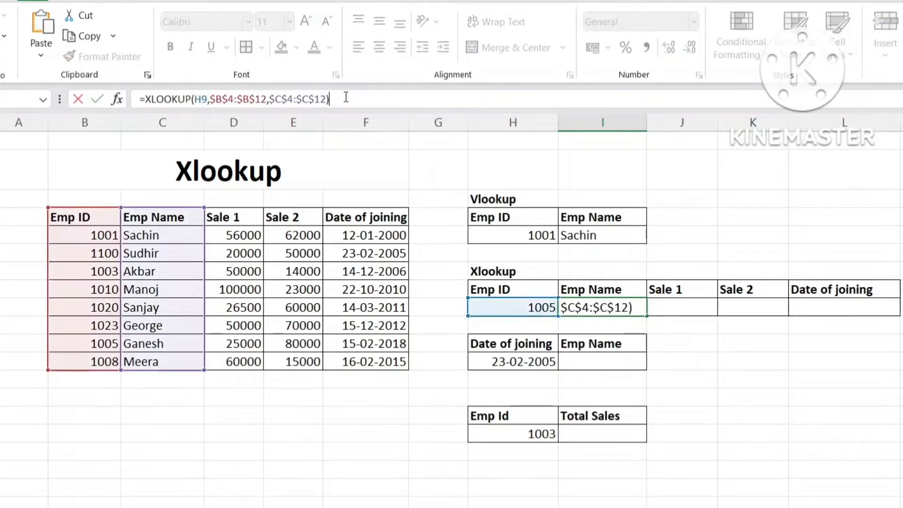
pyautogui.press('BackSpace')
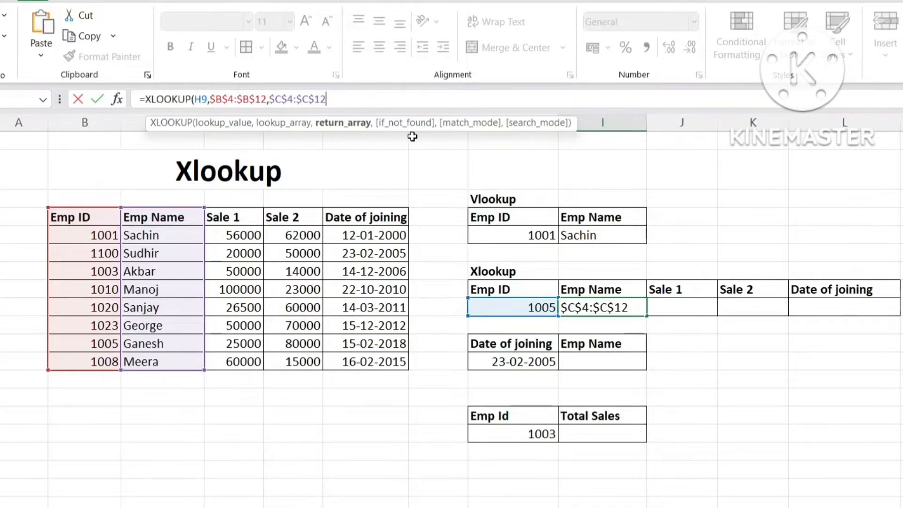
pyautogui.write(',')
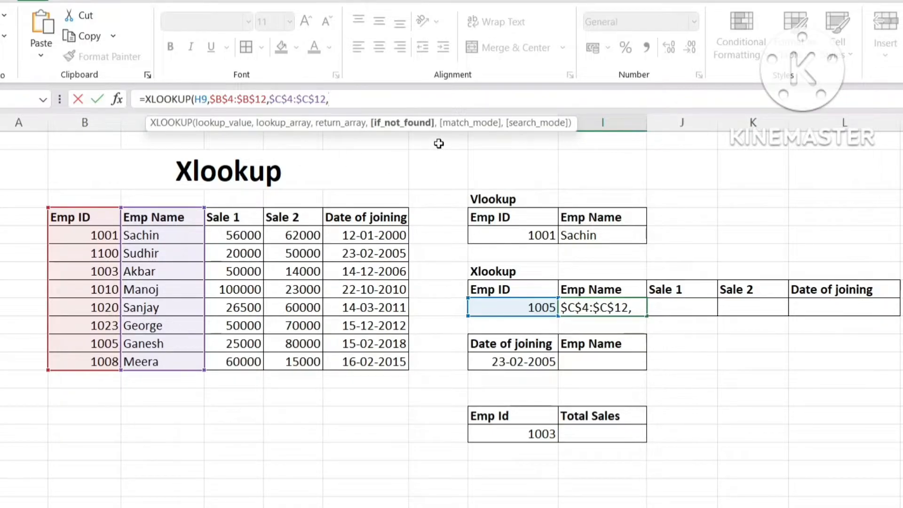
pyautogui.write('"Not F')
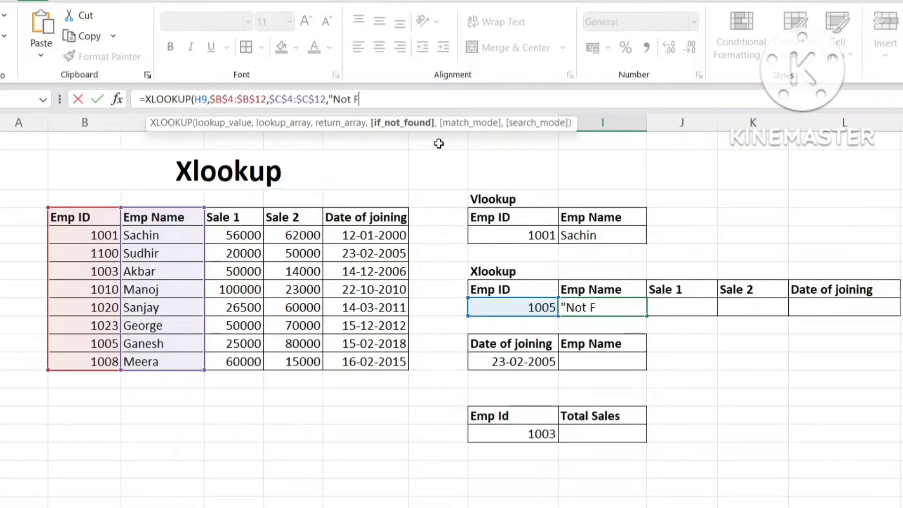
pyautogui.write('ound")')
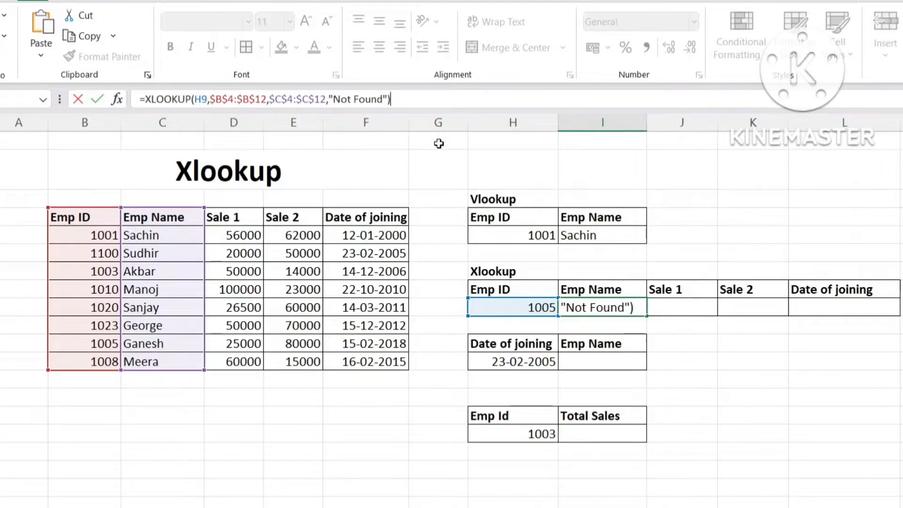
pyautogui.press('Return')
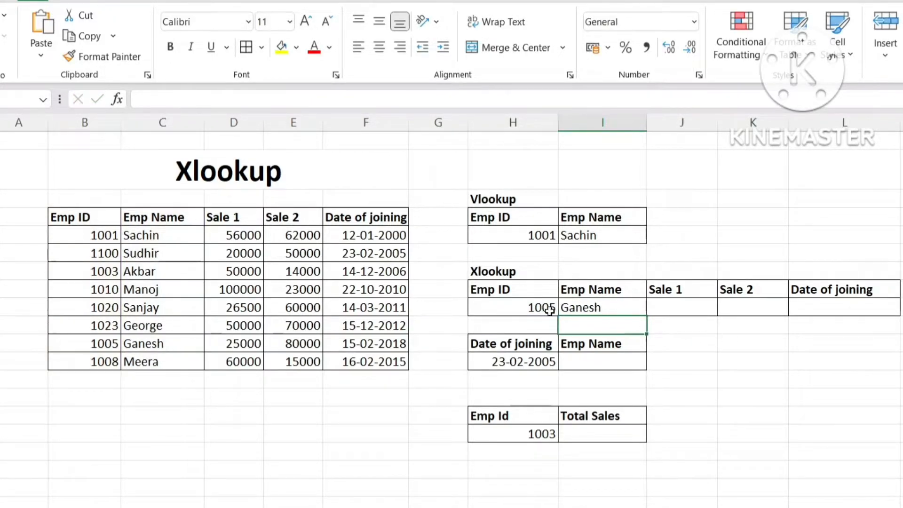
# Enter the unlisted lookup value 2005 in H5 and H9, and select the Xlookup Emp Name result in I9
pyautogui.click(535, 235)
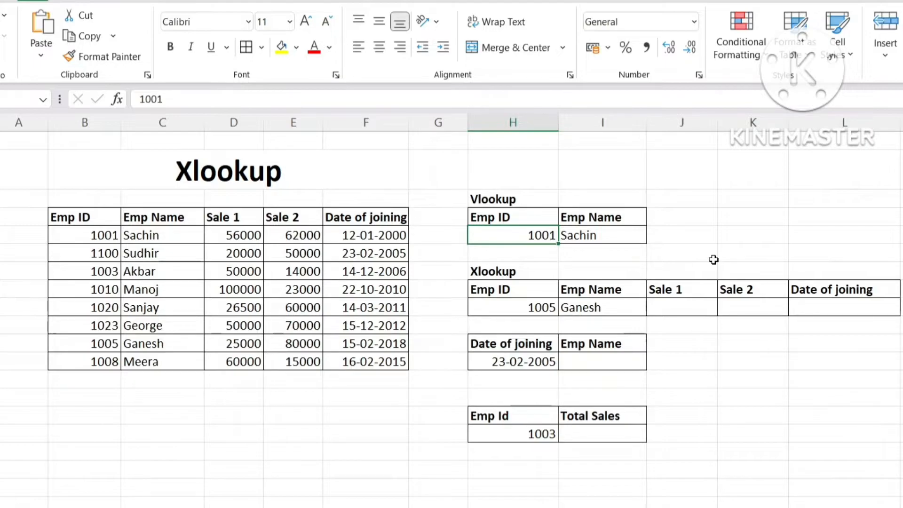
pyautogui.write('2005')
pyautogui.press('Return')
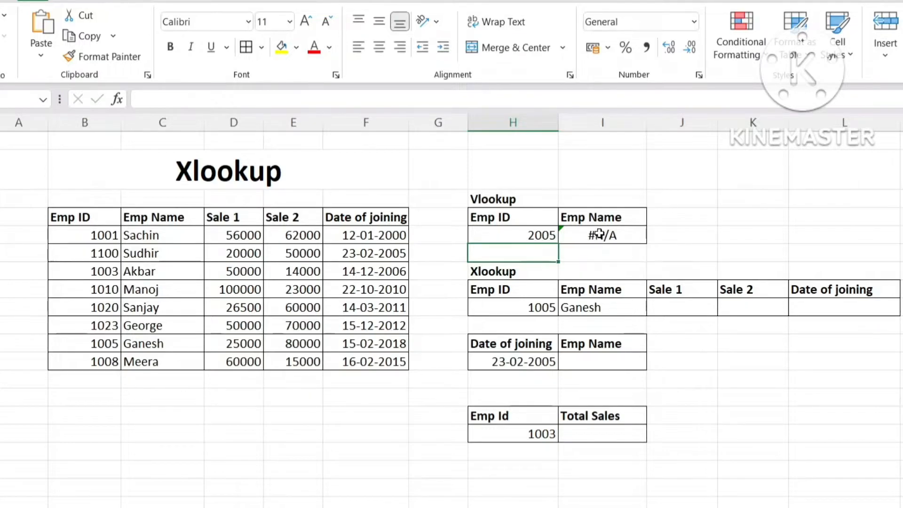
pyautogui.click(536, 306)
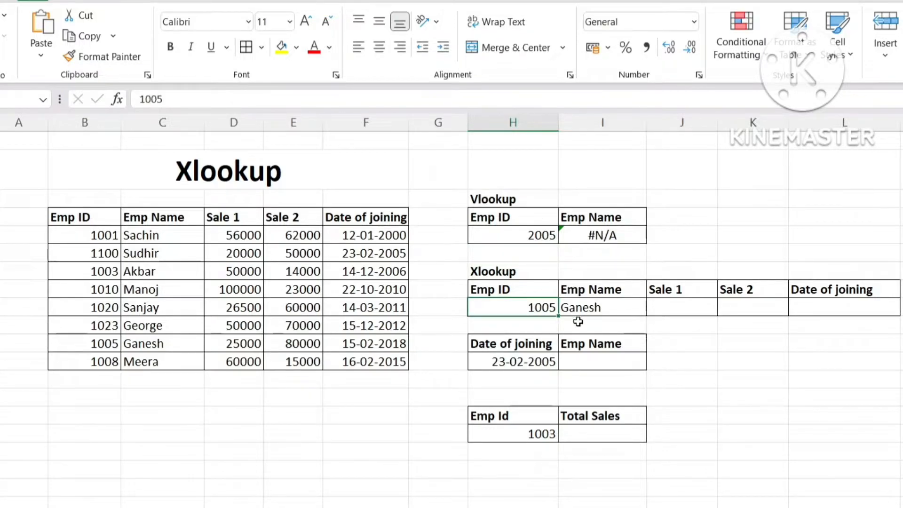
pyautogui.write('200')
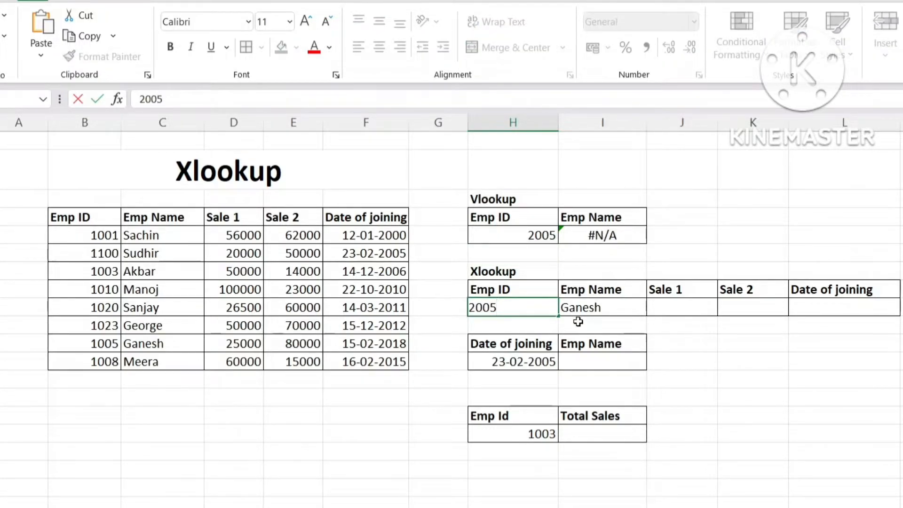
pyautogui.press('Return')
pyautogui.click(572, 307)
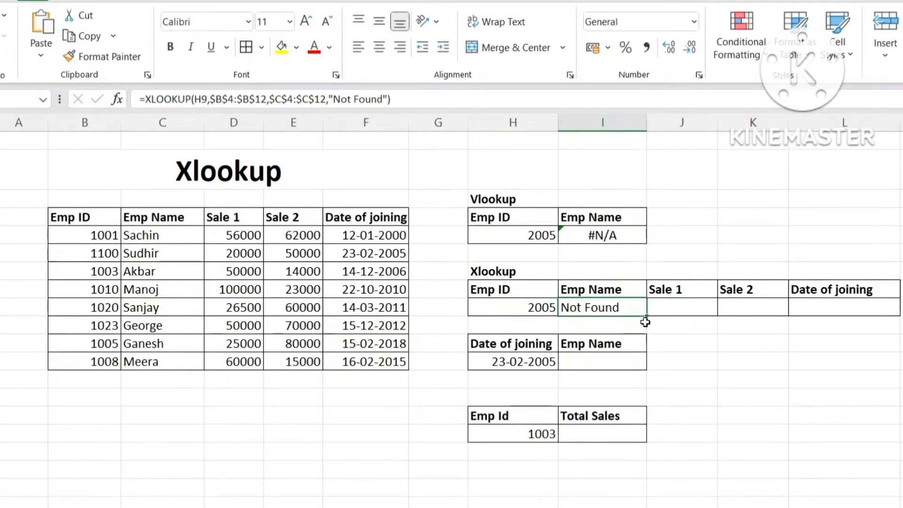
# Compare the source headers with the Xlookup table's remaining headers and set the lookup value in H9 to 1001
pyautogui.click(170, 217)
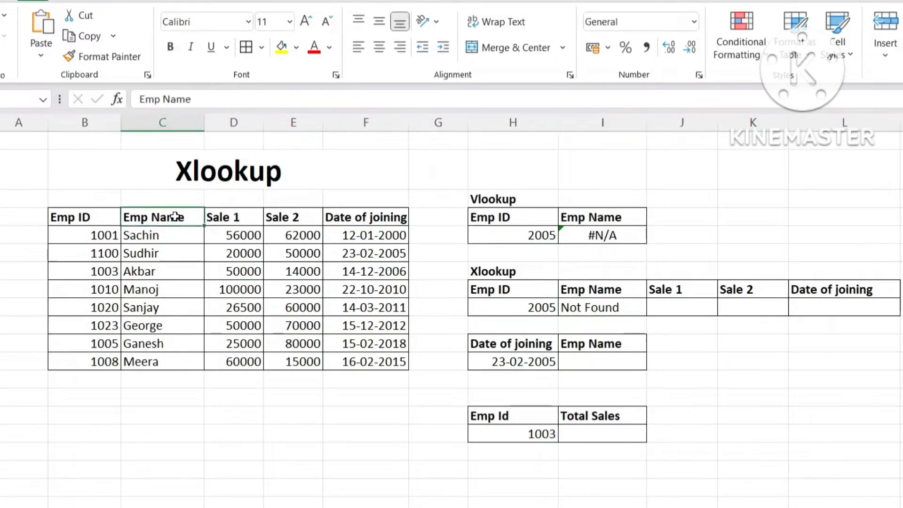
pyautogui.moveTo(170, 217); pyautogui.dragTo(362, 216)
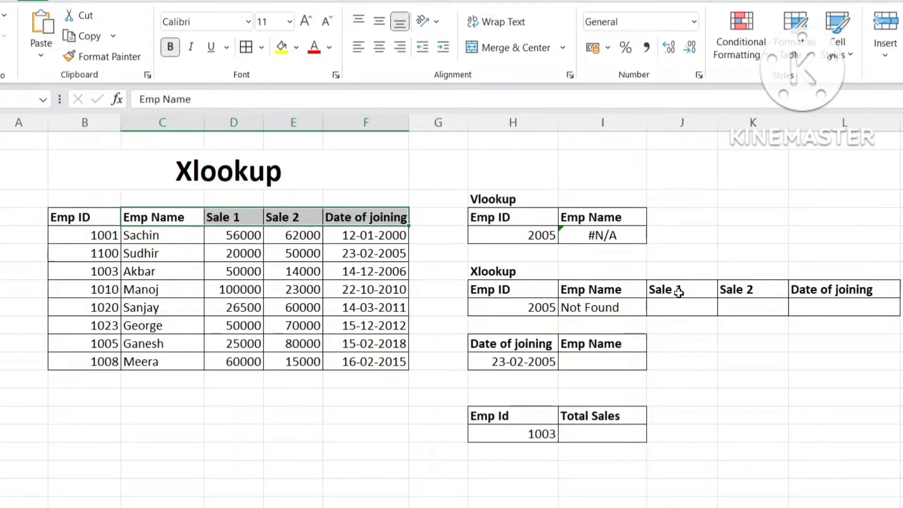
pyautogui.moveTo(679, 292); pyautogui.dragTo(835, 289)
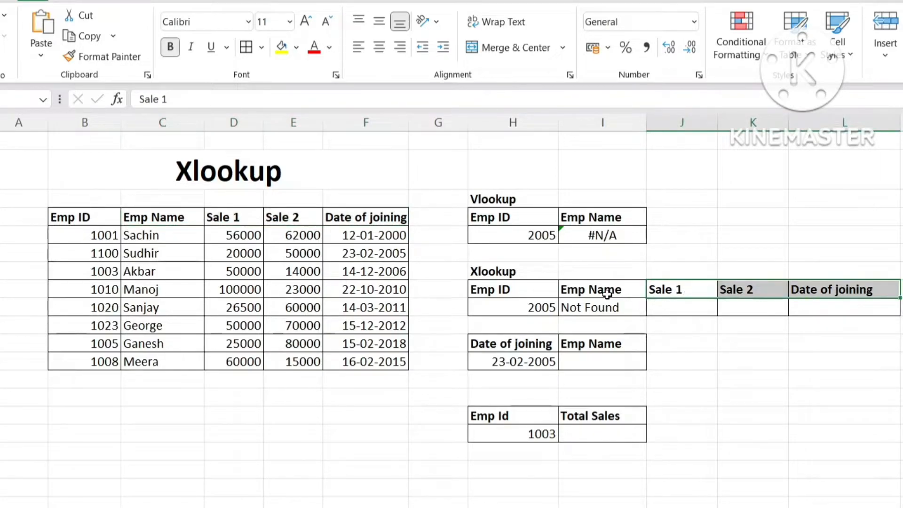
pyautogui.click(513, 311)
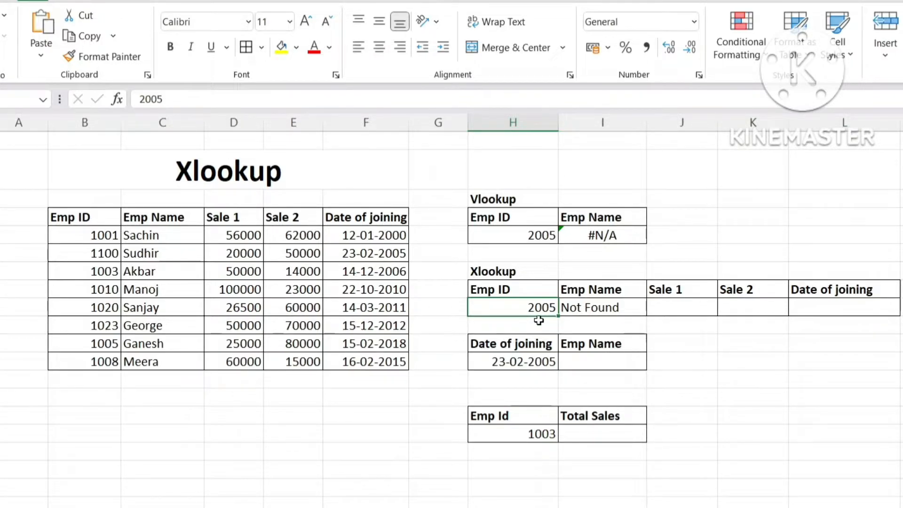
pyautogui.write('1001')
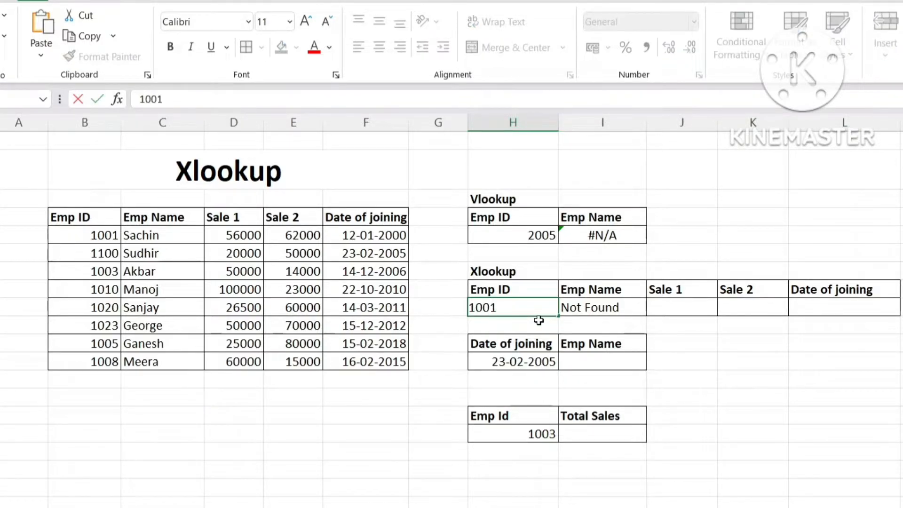
pyautogui.press('Return')
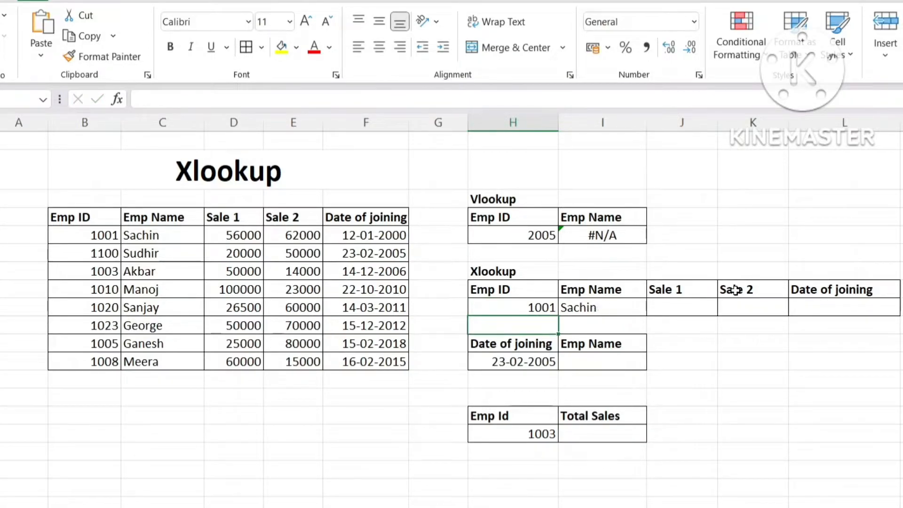
# Examine the empty Sale 1, Sale 2 and Date of joining cells J9:L9 in the Xlookup table
pyautogui.moveTo(686, 288); pyautogui.dragTo(808, 289)
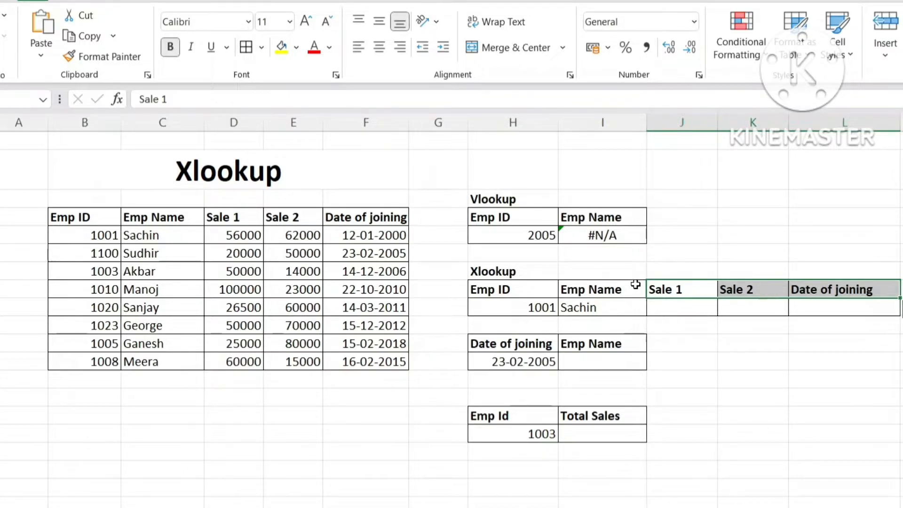
pyautogui.click(622, 309)
pyautogui.click(674, 308)
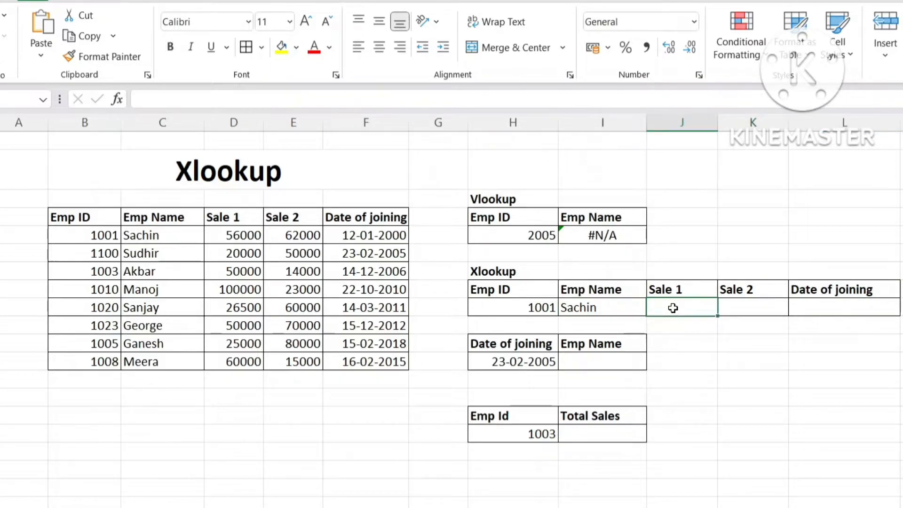
pyautogui.click(727, 308)
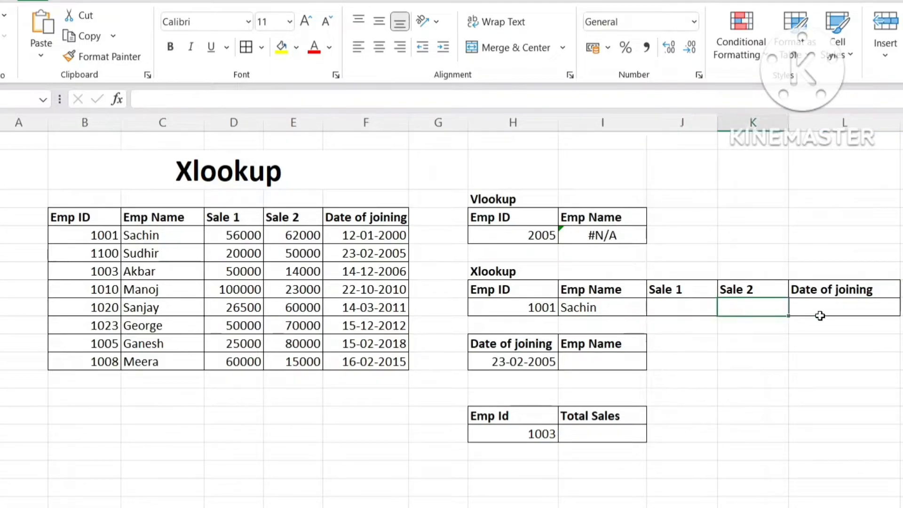
pyautogui.click(835, 308)
pyautogui.click(762, 307)
pyautogui.click(685, 311)
pyautogui.click(748, 310)
pyautogui.click(814, 307)
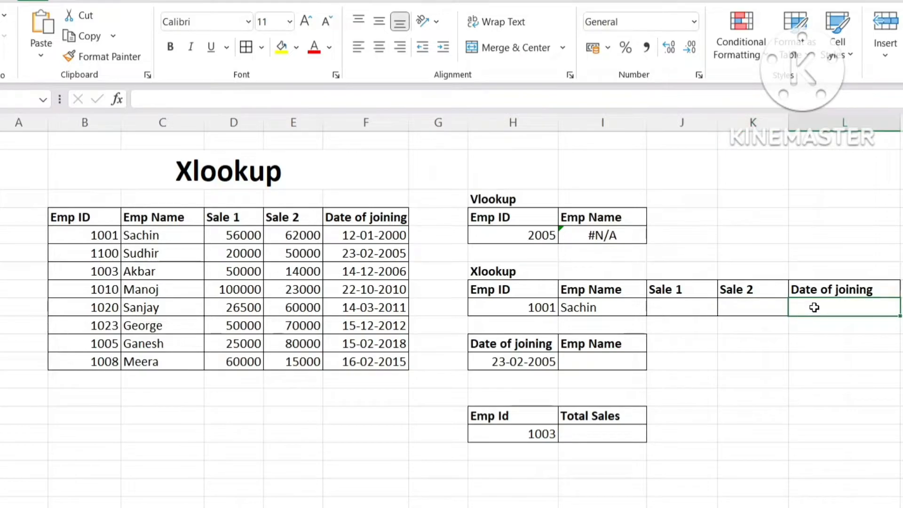
# Clear the formula in I9 and start a new XLOOKUP there with H9 as the lookup value
pyautogui.click(590, 310)
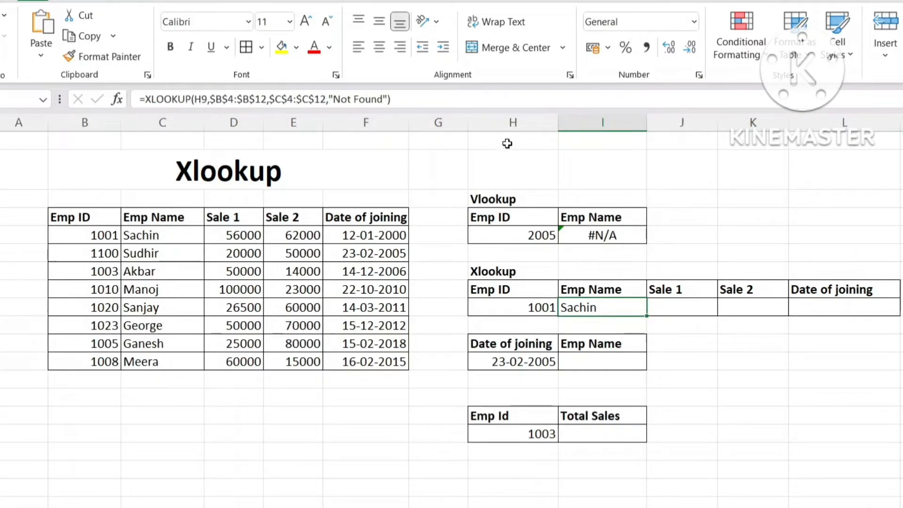
pyautogui.tripleClick(412, 100)
pyautogui.press('BackSpace')
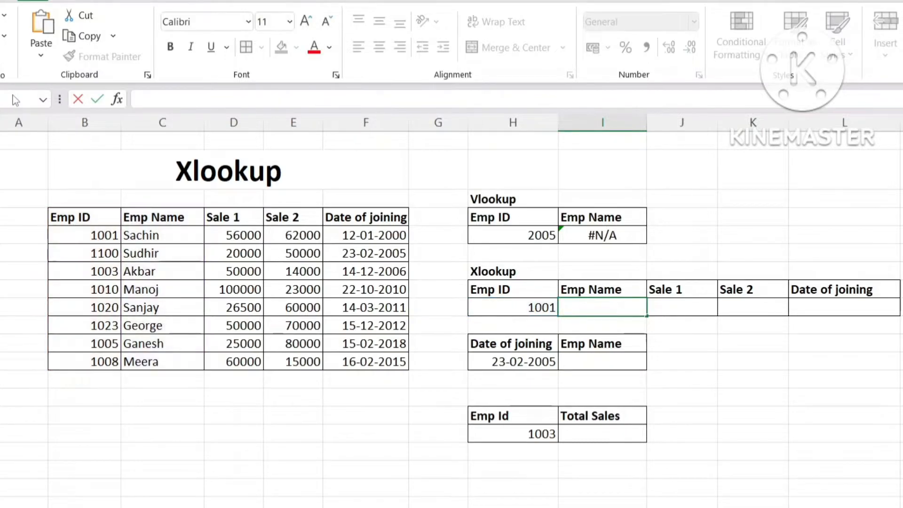
pyautogui.write('=xloo')
pyautogui.press('Tab')
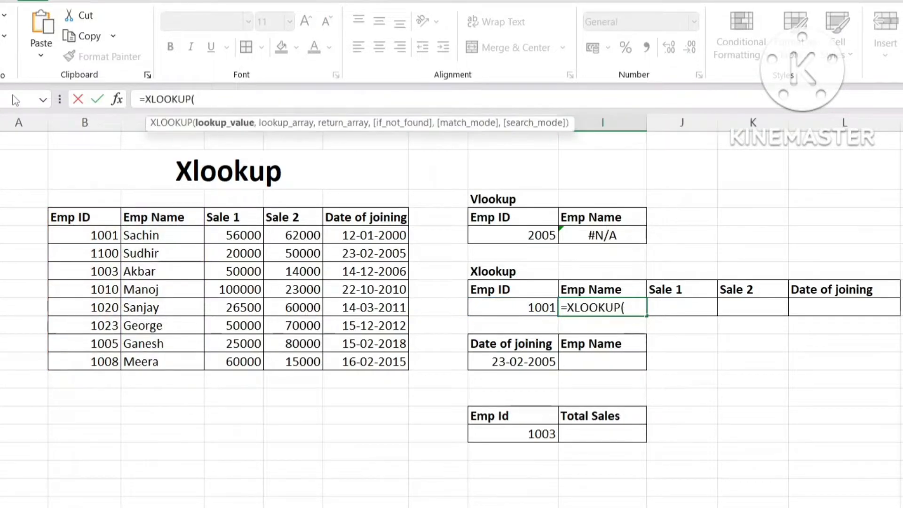
pyautogui.click(512, 307)
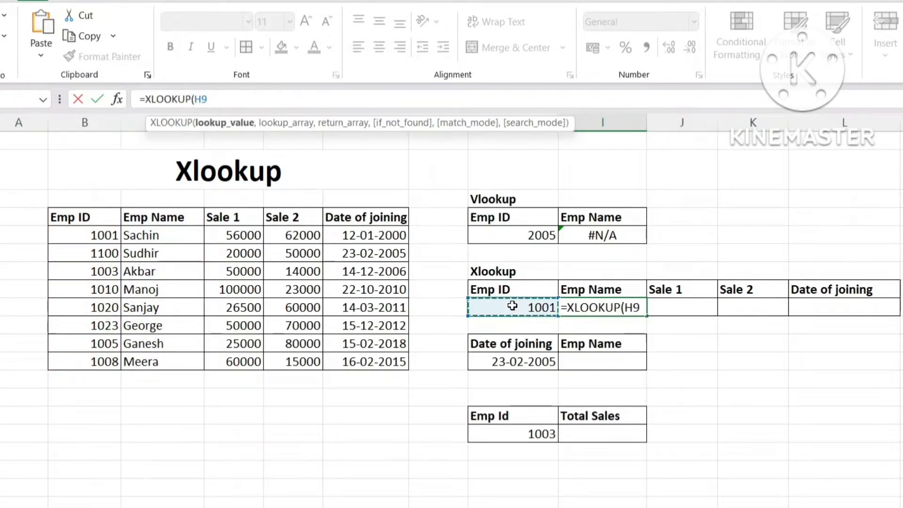
pyautogui.write(',')
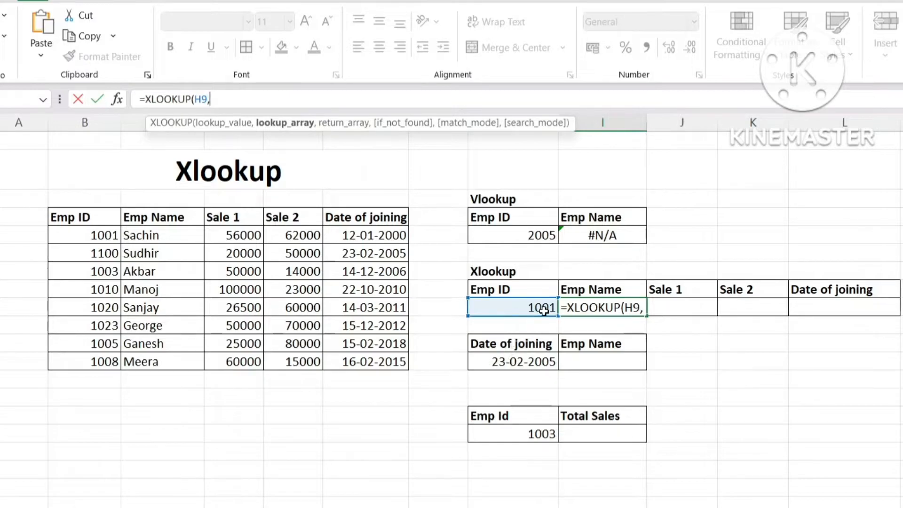
# Complete the XLOOKUP with the absolute lookup array $B$4:$B$12 and the multi-column return array C4:F12
pyautogui.moveTo(85, 218); pyautogui.dragTo(96, 354)
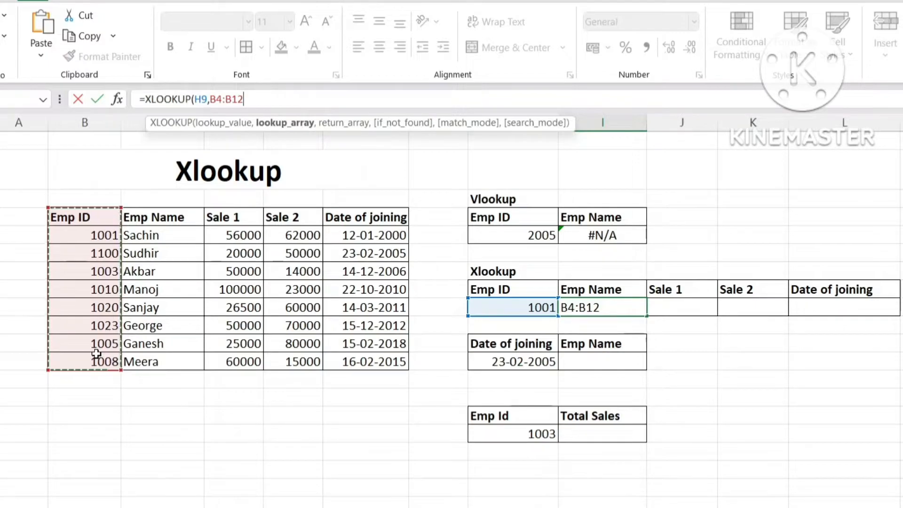
pyautogui.press('F4')
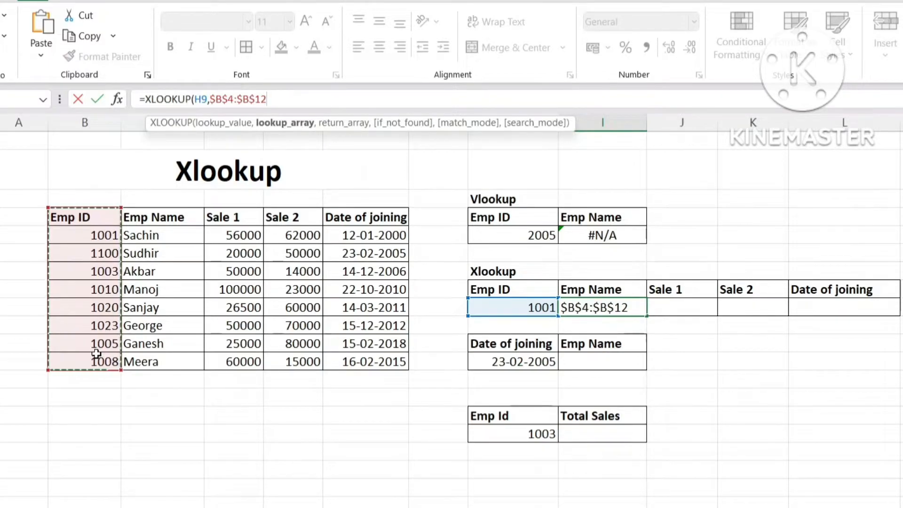
pyautogui.write(',')
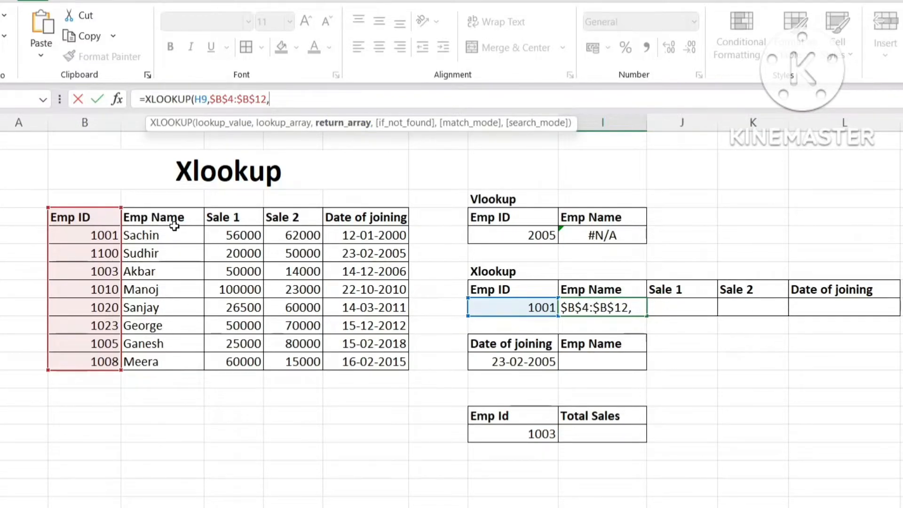
pyautogui.moveTo(162, 216); pyautogui.dragTo(350, 361)
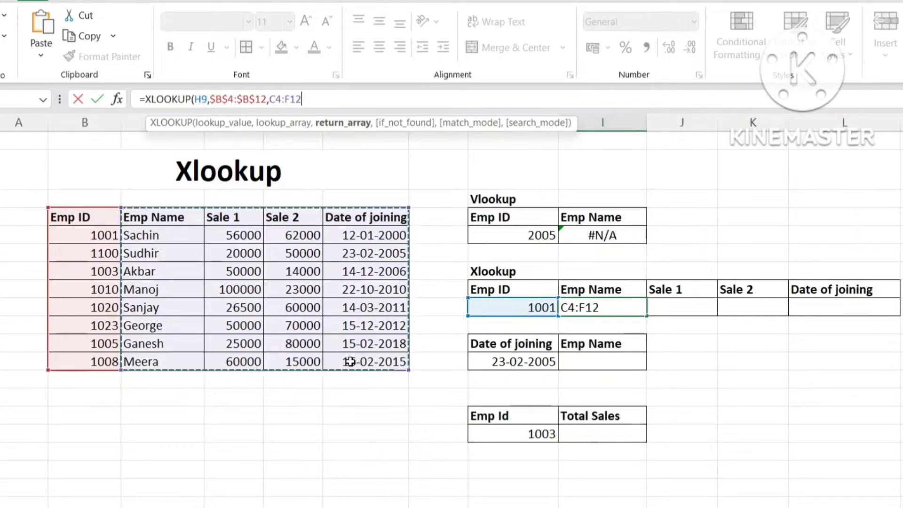
pyautogui.write(')')
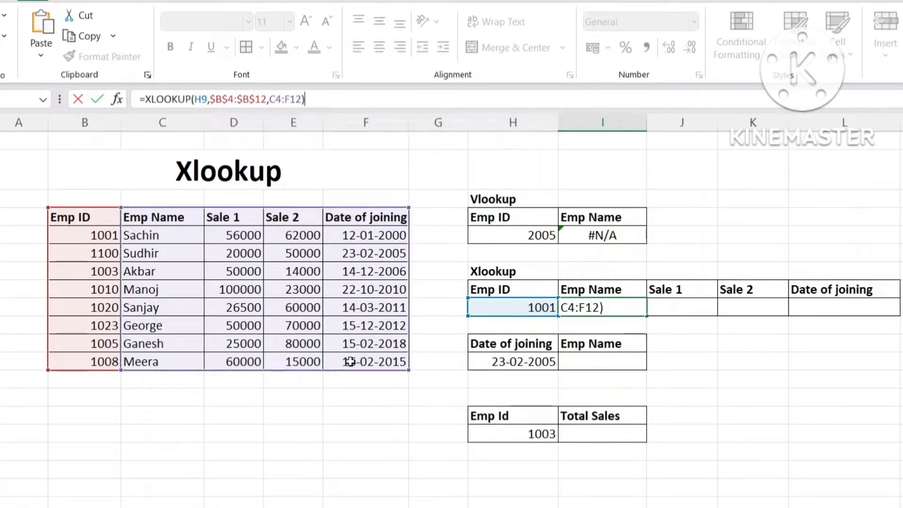
pyautogui.press('Return')
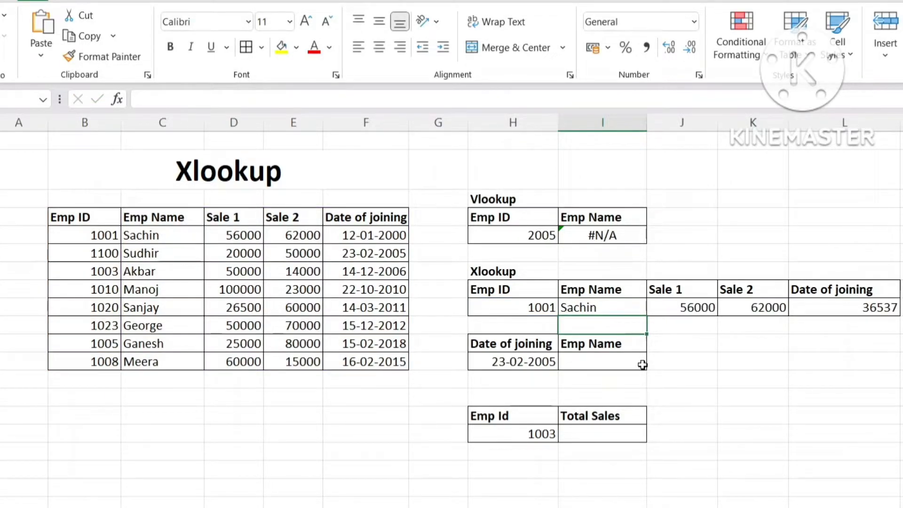
# Inspect the spilled Date of joining result in L9 and try to delete the spilled Sale 1 value in J9
pyautogui.moveTo(592, 291); pyautogui.dragTo(806, 289)
pyautogui.click(822, 312)
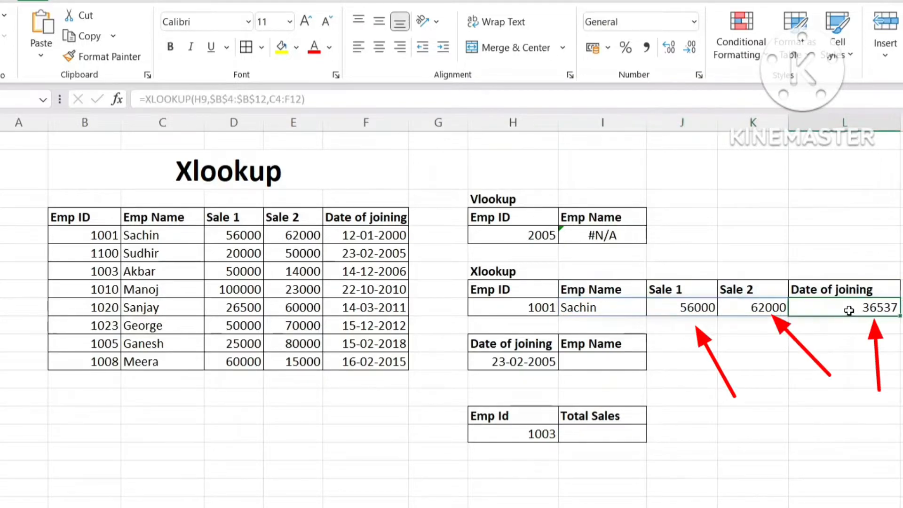
pyautogui.click(701, 309)
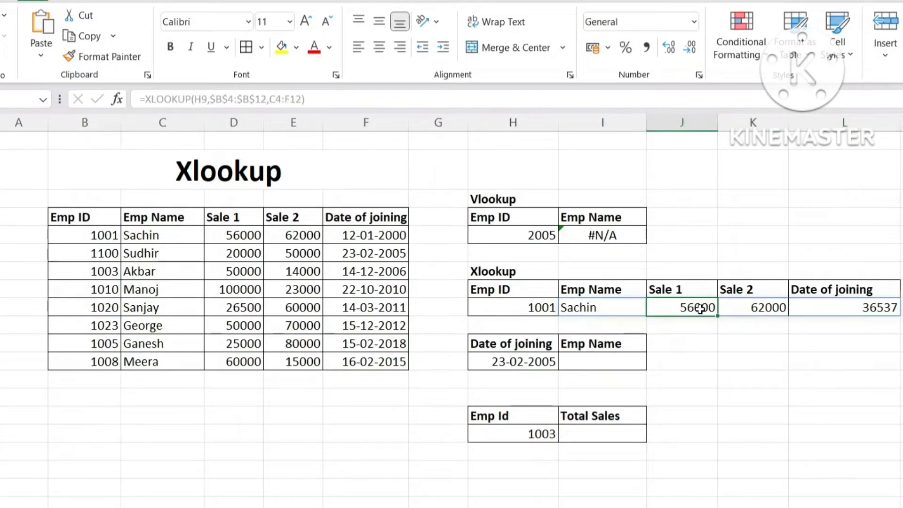
pyautogui.press('Delete')
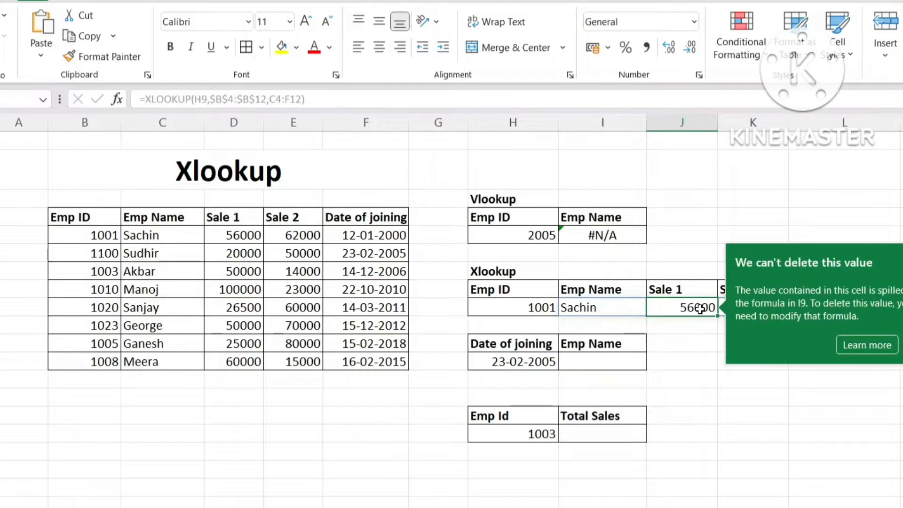
# Dismiss the spilled-value notice and inspect the spilled Sale 2 and Date of joining results in K9 and L9
pyautogui.press('Escape')
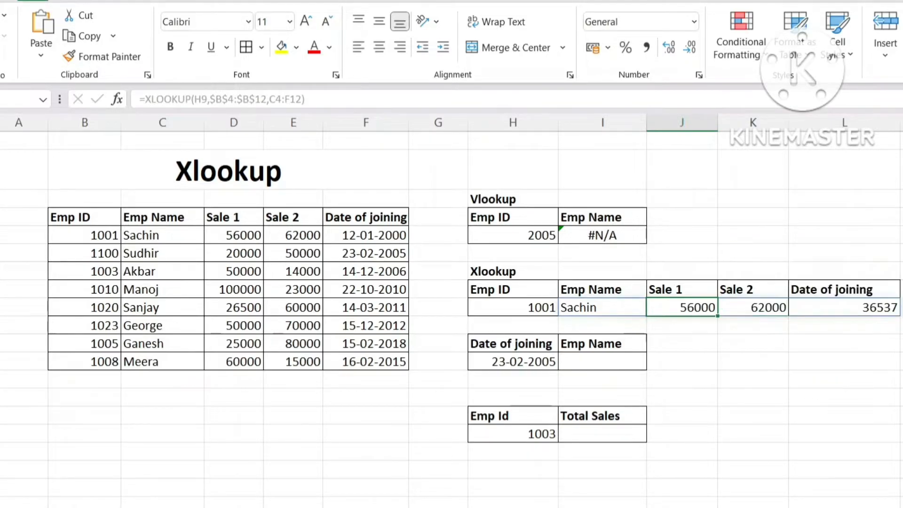
pyautogui.click(751, 308)
pyautogui.click(834, 307)
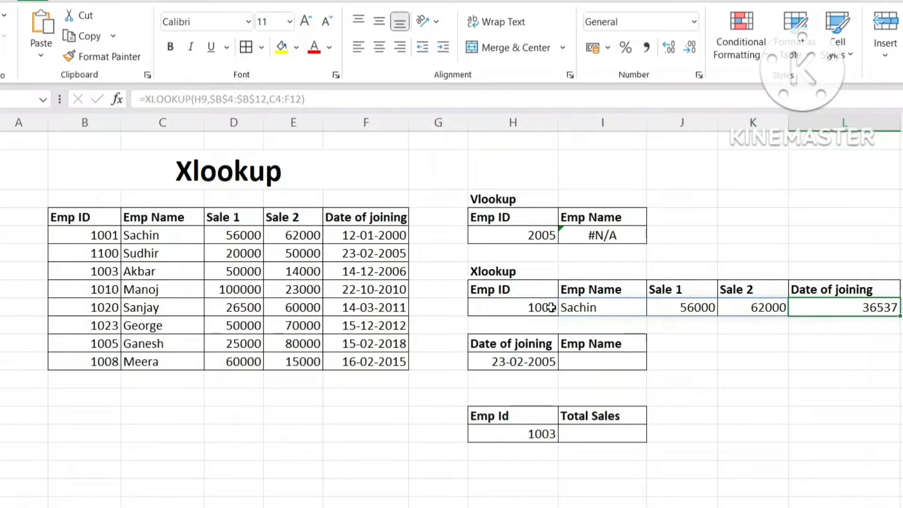
# Delete the XLOOKUP formula in I9 and undo the deletion
pyautogui.click(594, 312)
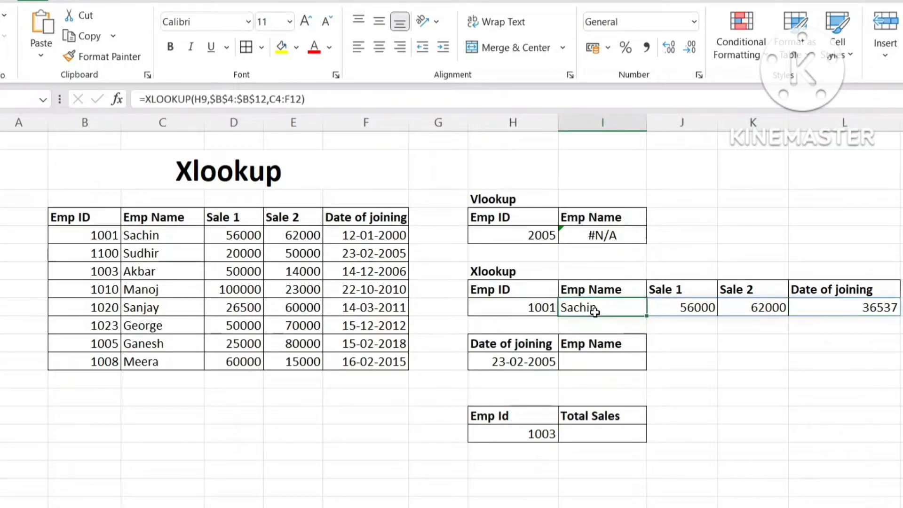
pyautogui.press('Delete')
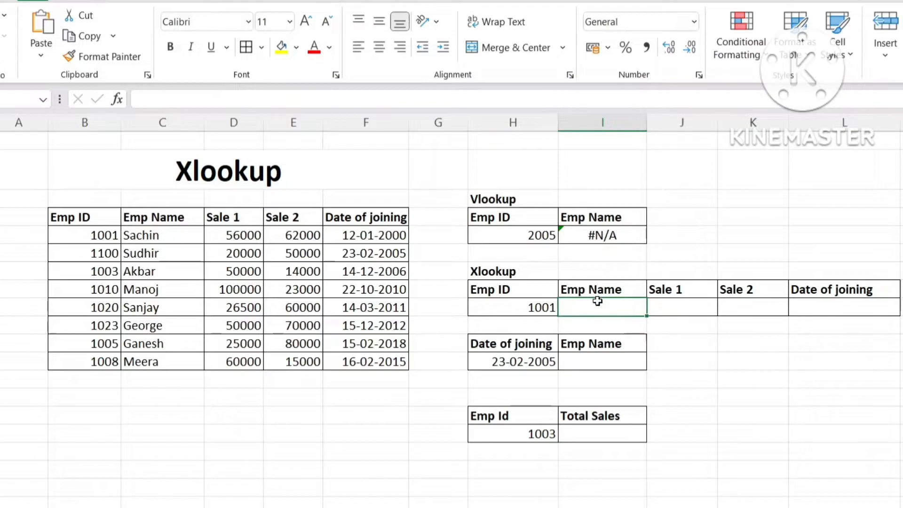
pyautogui.hotkey('ctrl', 'z')
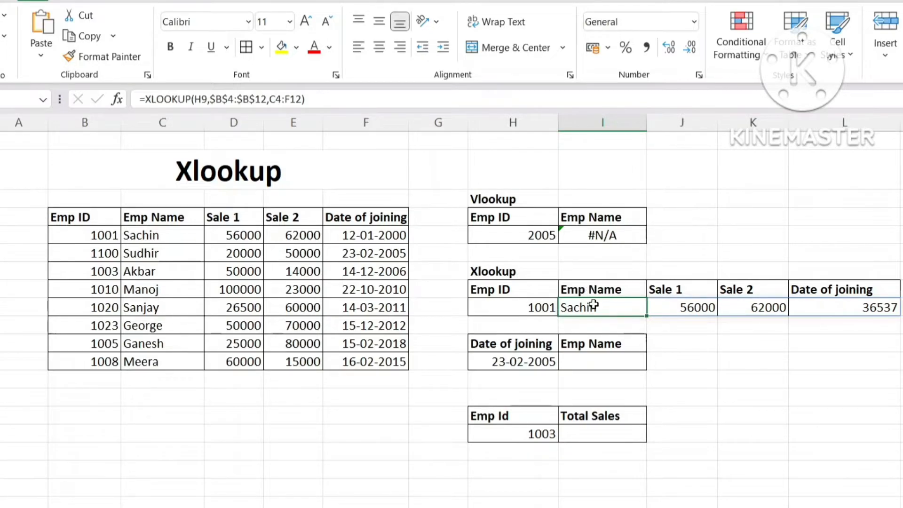
# Examine the result headers I8:L8, the Date of joining column F4:F12 and the lookup date in H12
pyautogui.moveTo(596, 289); pyautogui.dragTo(793, 287)
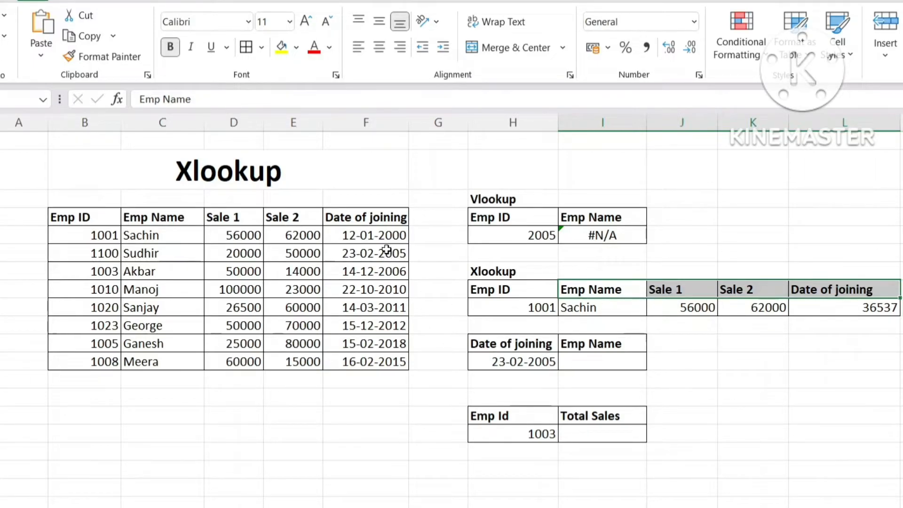
pyautogui.click(372, 218)
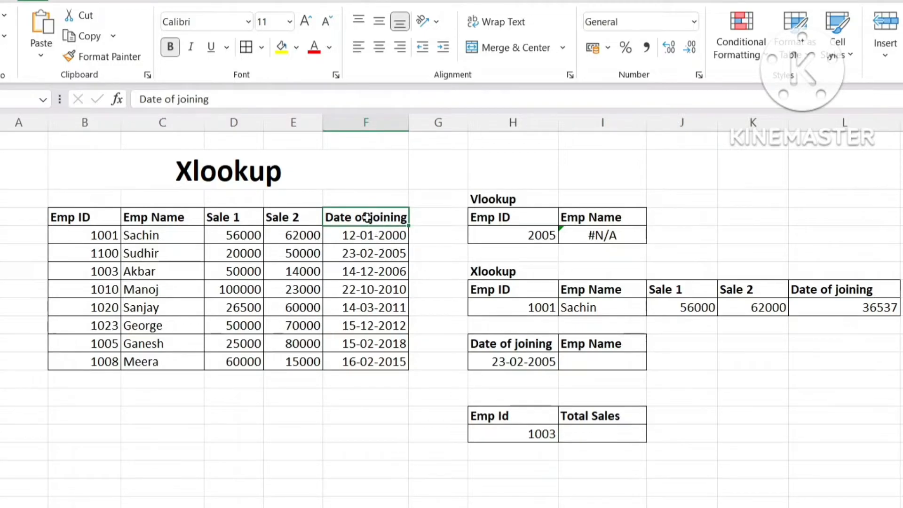
pyautogui.moveTo(364, 217); pyautogui.dragTo(365, 358)
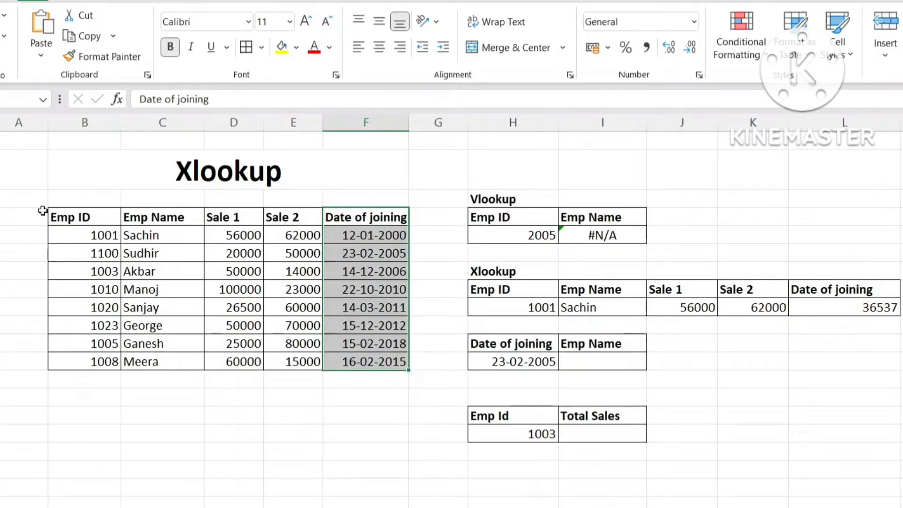
pyautogui.click(531, 367)
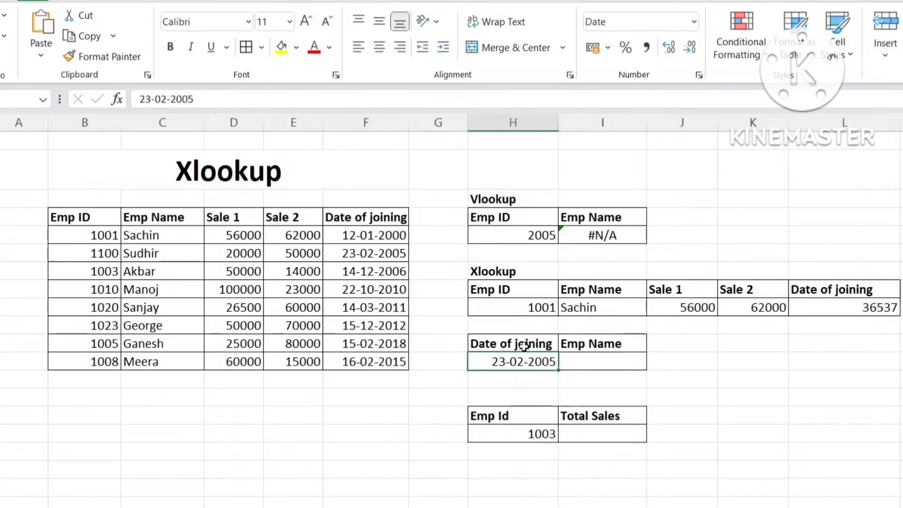
pyautogui.click(364, 247)
pyautogui.click(359, 234)
pyautogui.click(357, 272)
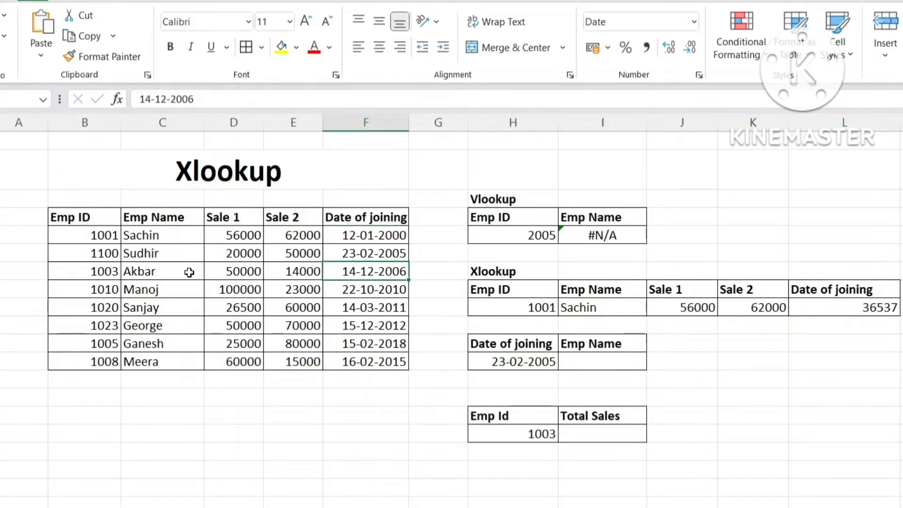
pyautogui.click(148, 269)
pyautogui.click(359, 268)
pyautogui.click(377, 230)
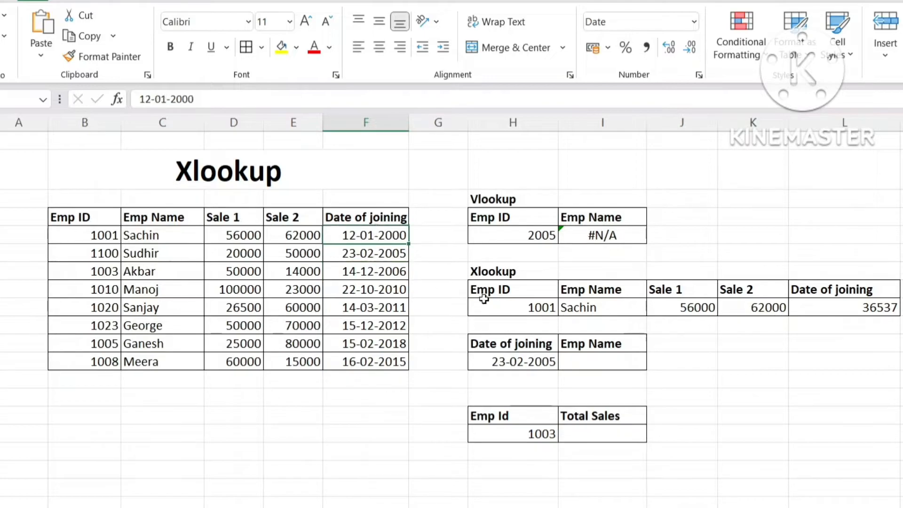
# Start an XLOOKUP formula in Emp Name cell I12 with the joining date in H12 as the lookup value
pyautogui.click(579, 359)
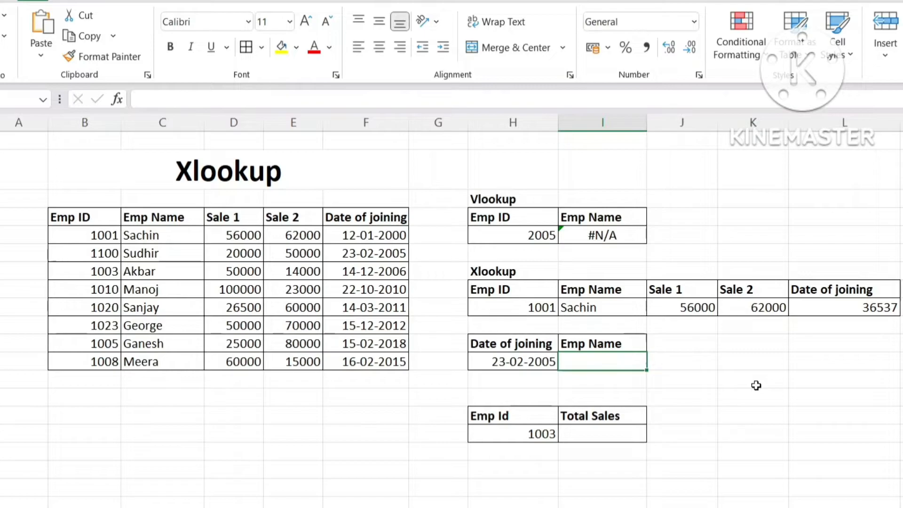
pyautogui.write('=xloo')
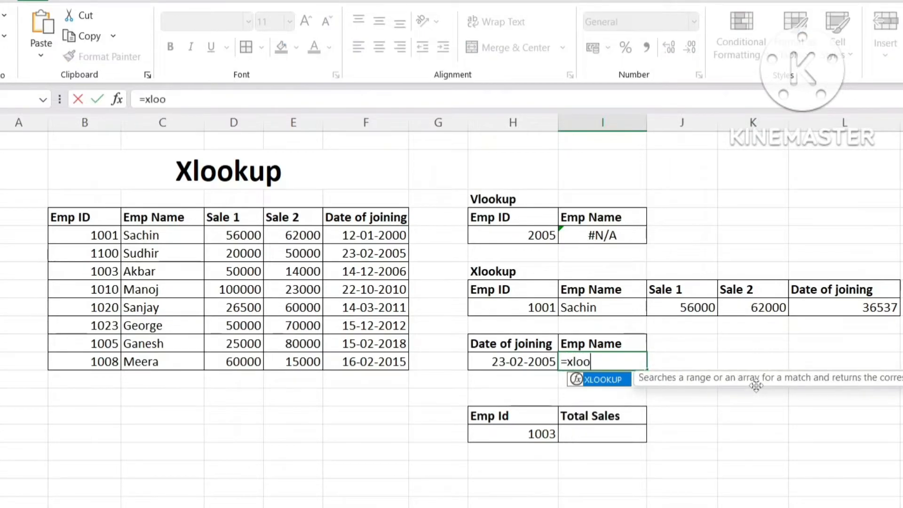
pyautogui.write('k')
pyautogui.press('Tab')
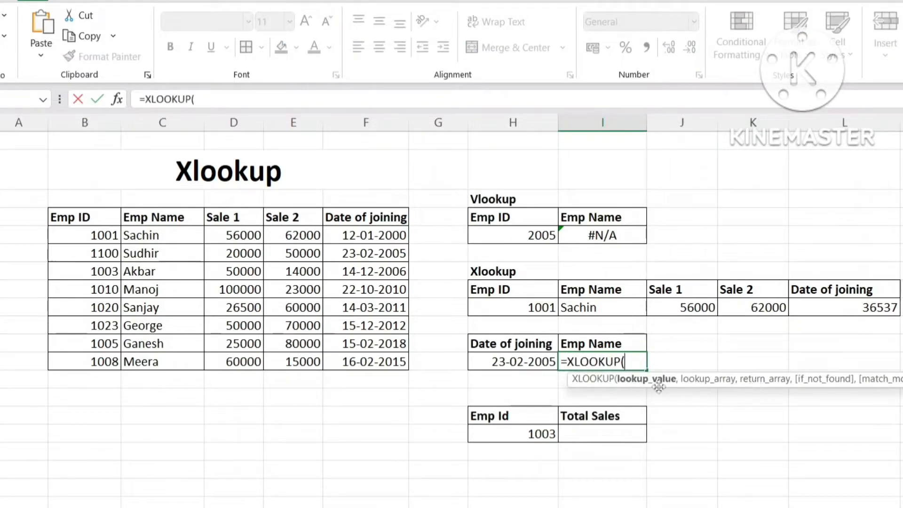
pyautogui.click(512, 363)
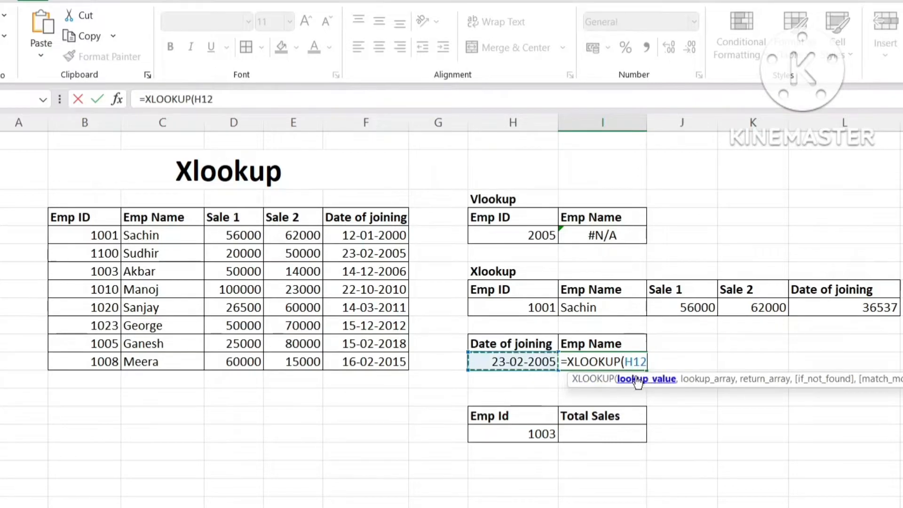
pyautogui.write(',')
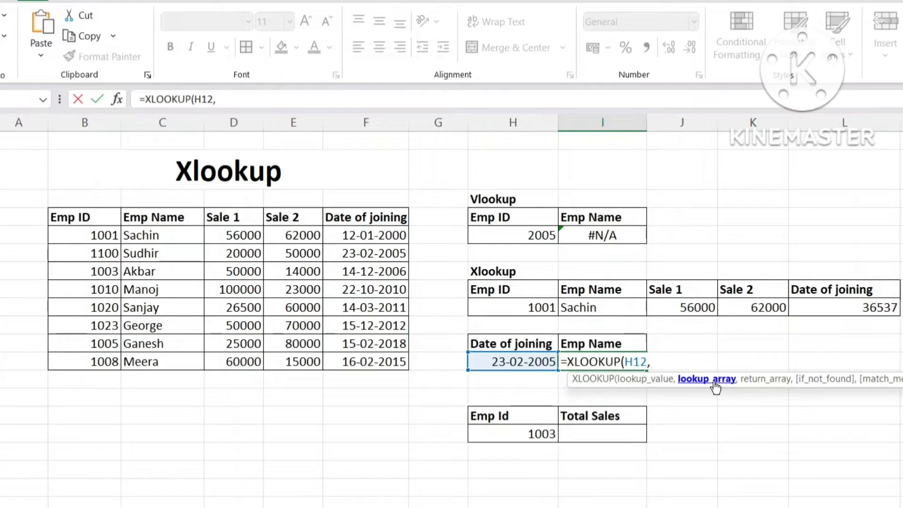
# Complete the I12 XLOOKUP with lookup array F4:F12 and return array C4:C12
pyautogui.moveTo(375, 220); pyautogui.dragTo(381, 358)
pyautogui.write(',')
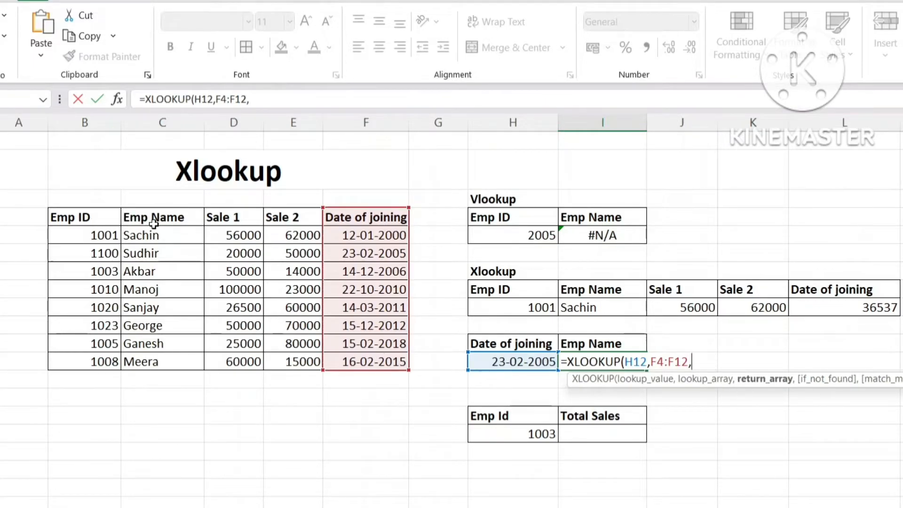
pyautogui.moveTo(150, 218); pyautogui.dragTo(181, 362)
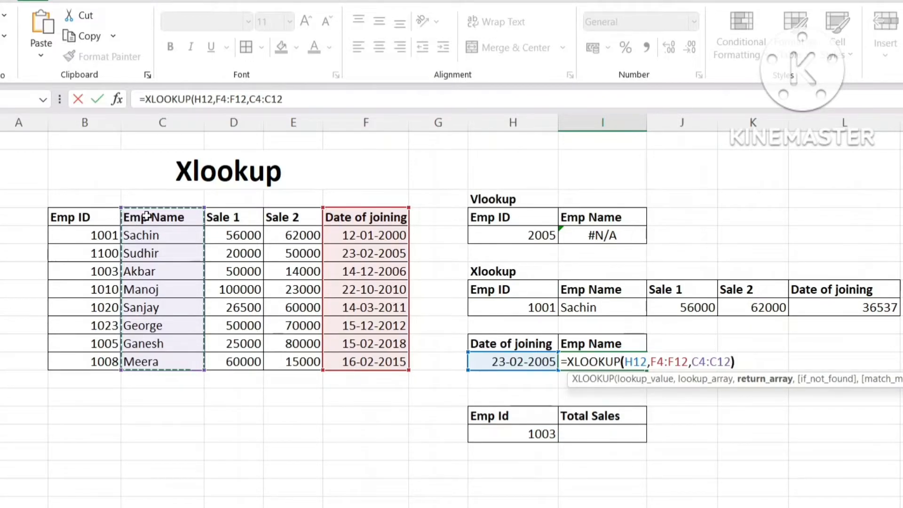
pyautogui.write(')')
pyautogui.press('Return')
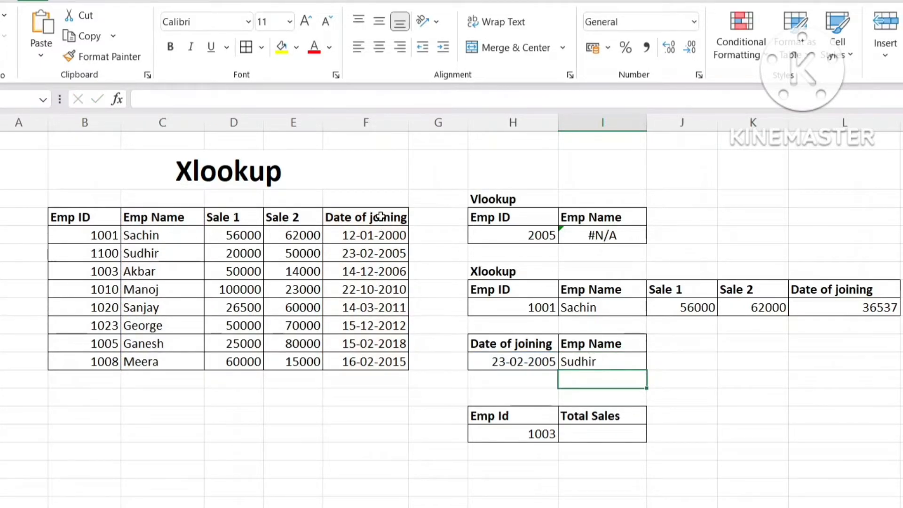
# Check the I12 result by comparing the date in H12 with the matching date in F6 and name in C6
pyautogui.click(512, 359)
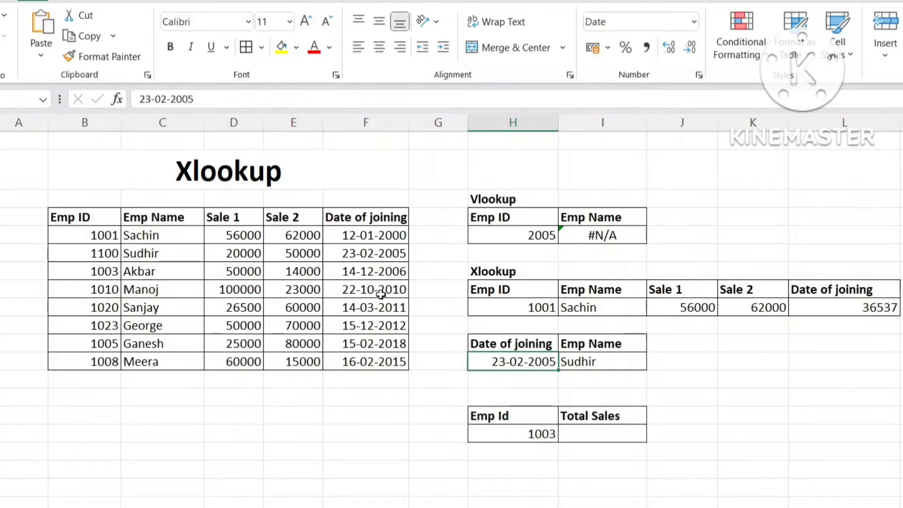
pyautogui.click(350, 254)
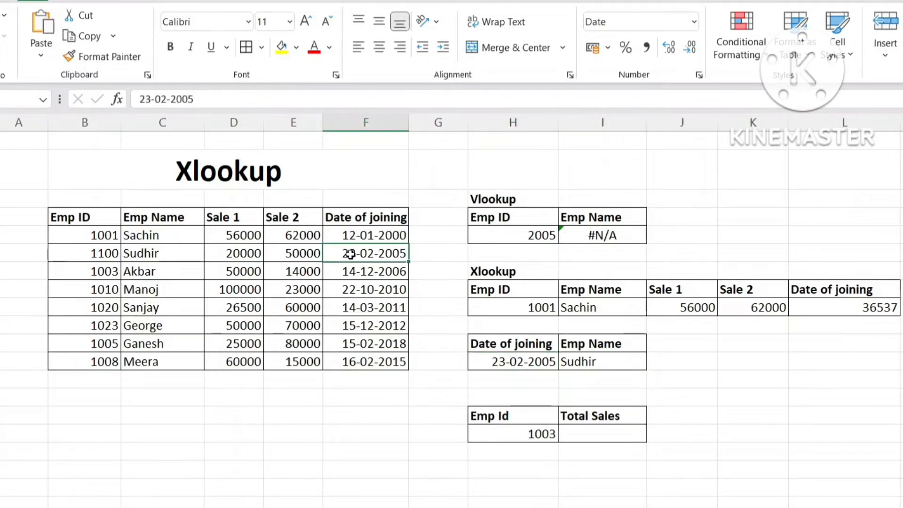
pyautogui.click(148, 254)
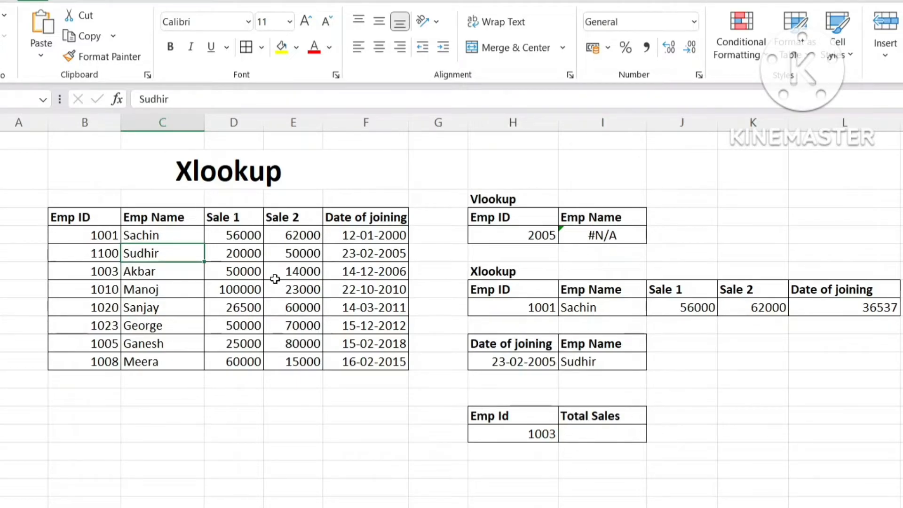
# Examine the Sale 1 and Sale 2 headers, the Emp Id in H16 and that employee's sales in D7:E7
pyautogui.moveTo(224, 219); pyautogui.dragTo(270, 218)
pyautogui.click(496, 432)
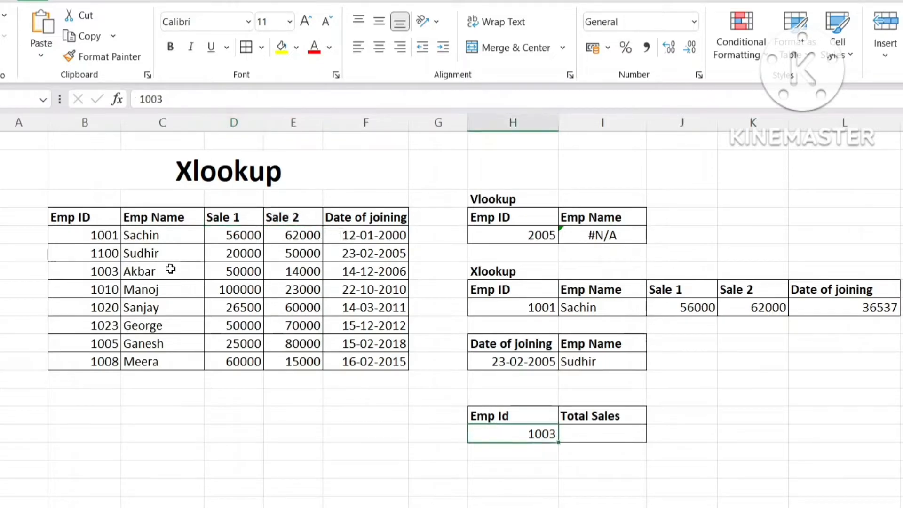
pyautogui.moveTo(238, 268); pyautogui.dragTo(269, 267)
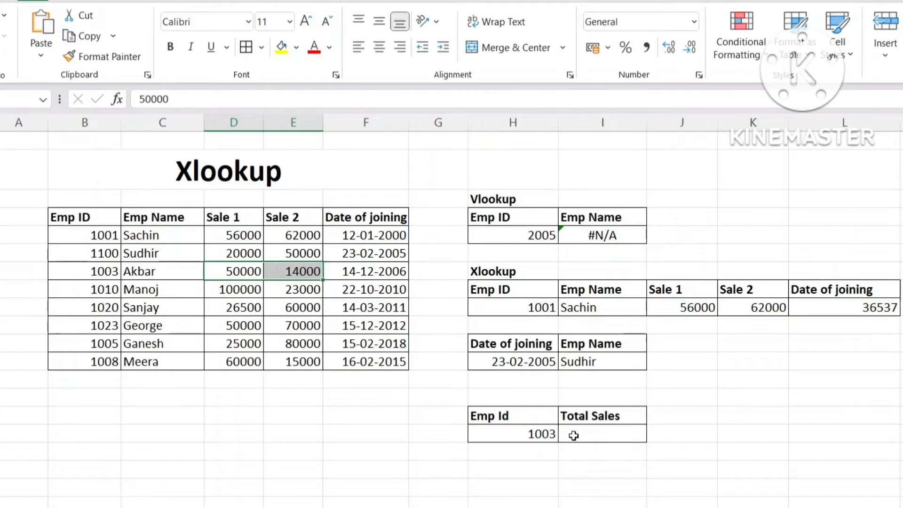
# Start an XLOOKUP formula in Total Sales cell I16 with the Emp Id in H16 as the lookup value
pyautogui.click(574, 436)
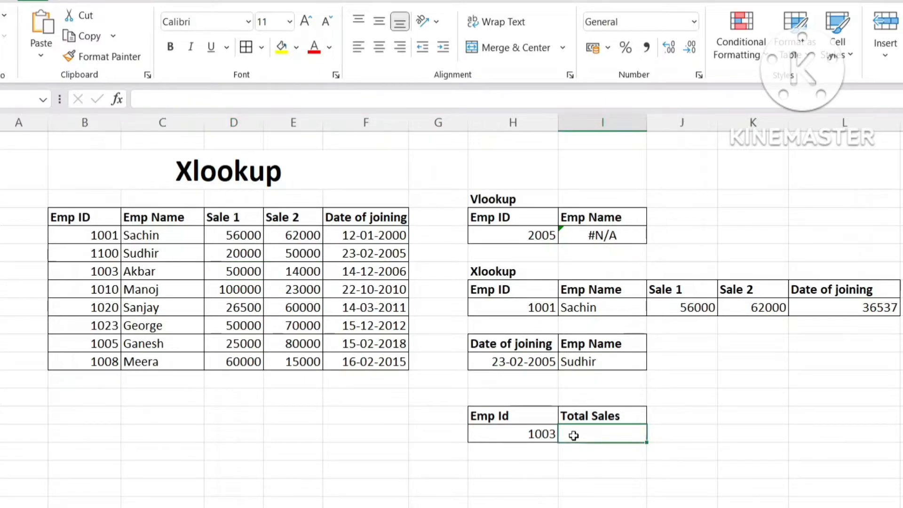
pyautogui.write('=')
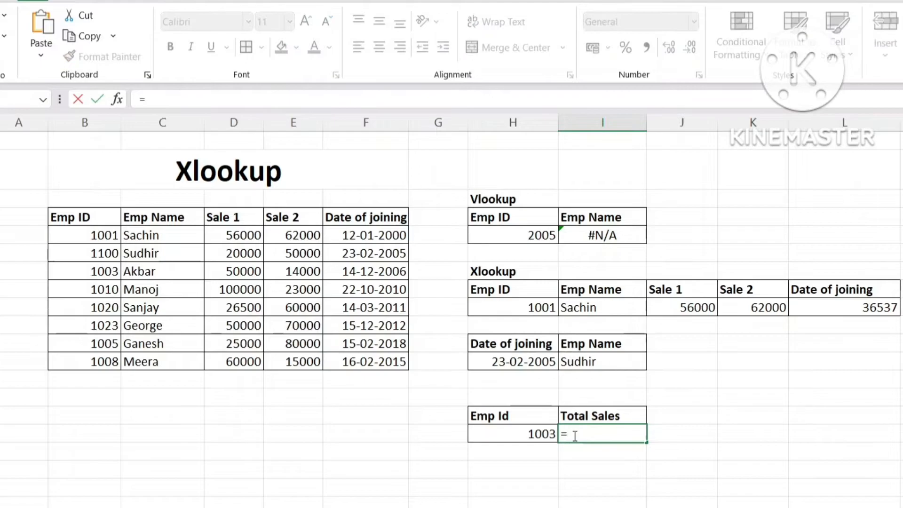
pyautogui.write('xloo')
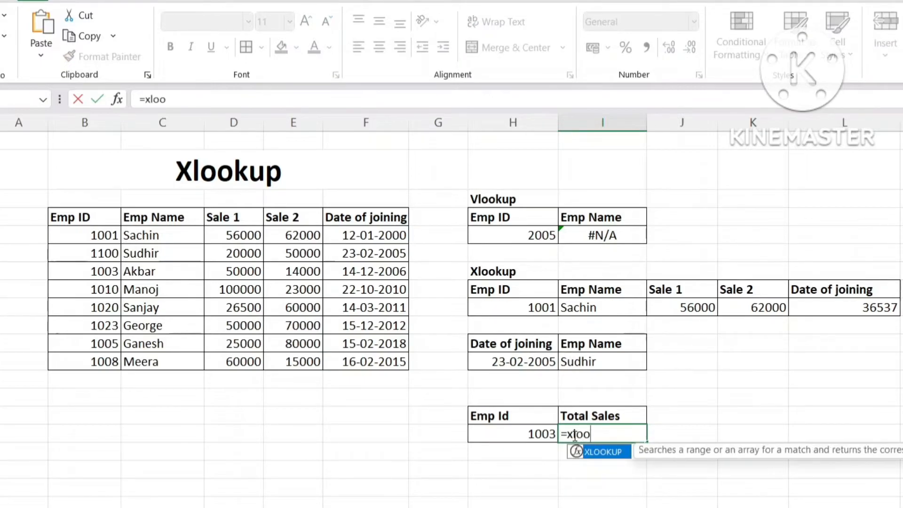
pyautogui.press('Tab')
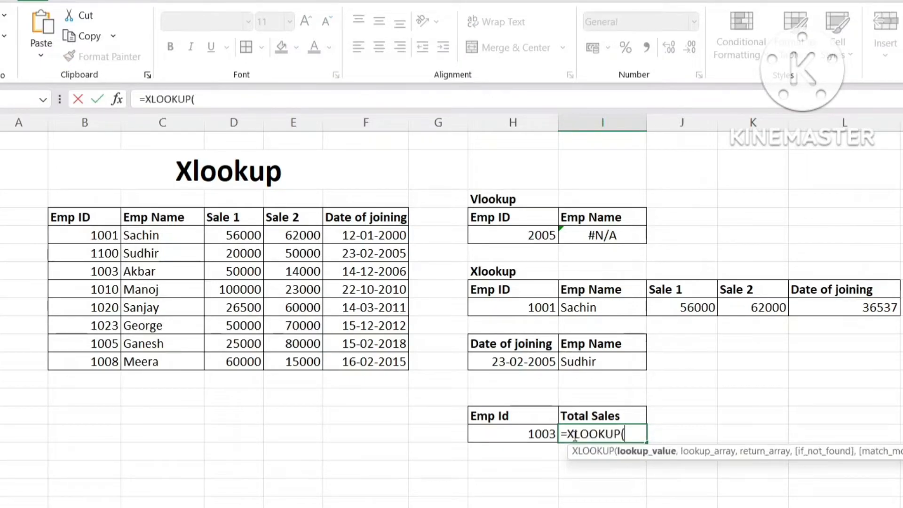
pyautogui.click(520, 431)
pyautogui.write(',')
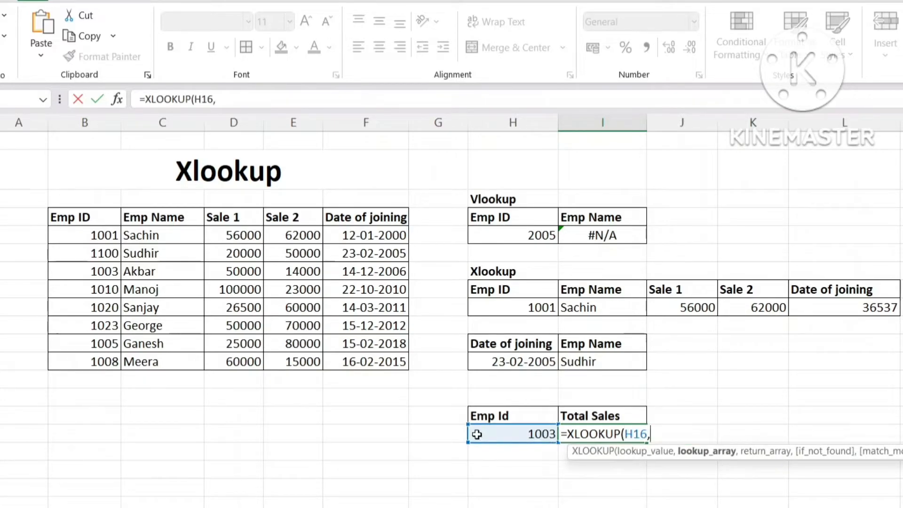
# Complete the I16 XLOOKUP with lookup array B4:B12 and the summed return arrays D4:D12+E4:E12
pyautogui.click(94, 221)
pyautogui.moveTo(93, 236); pyautogui.dragTo(96, 358)
pyautogui.write(',')
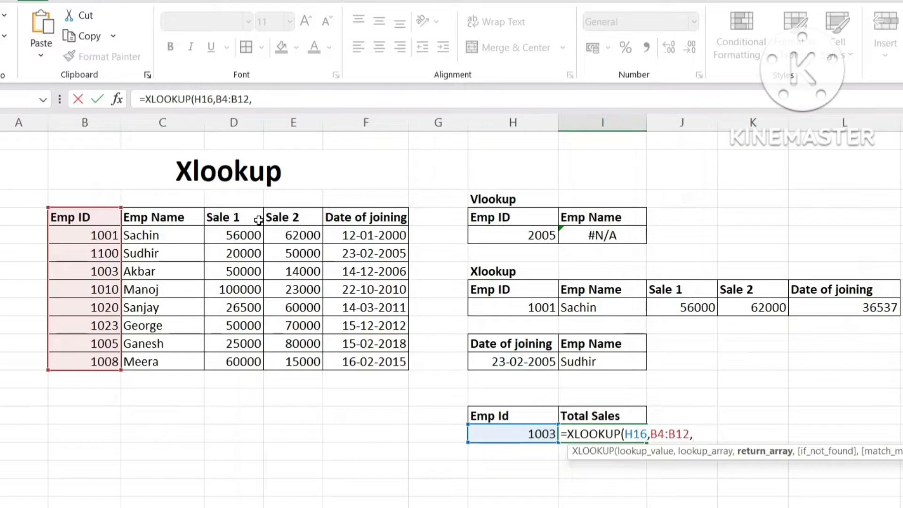
pyautogui.moveTo(231, 216); pyautogui.dragTo(231, 360)
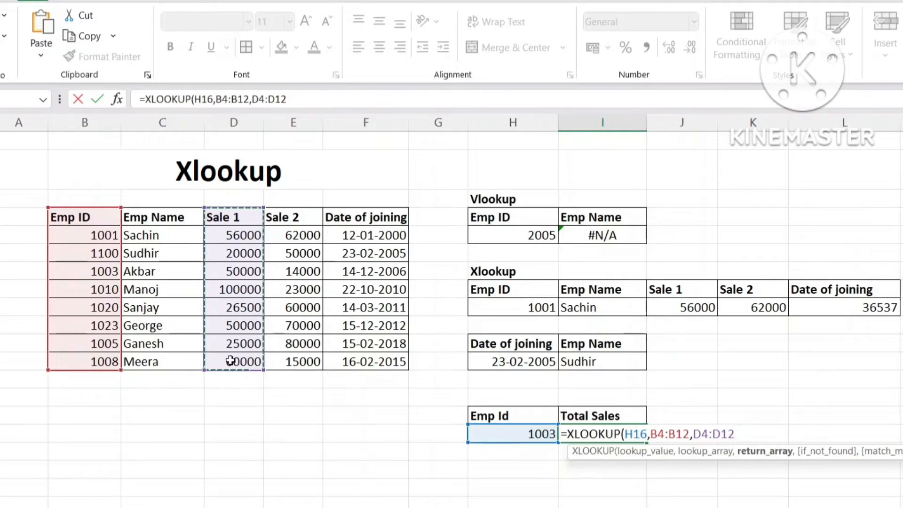
pyautogui.write('+')
pyautogui.moveTo(315, 219); pyautogui.dragTo(315, 359)
pyautogui.write(')')
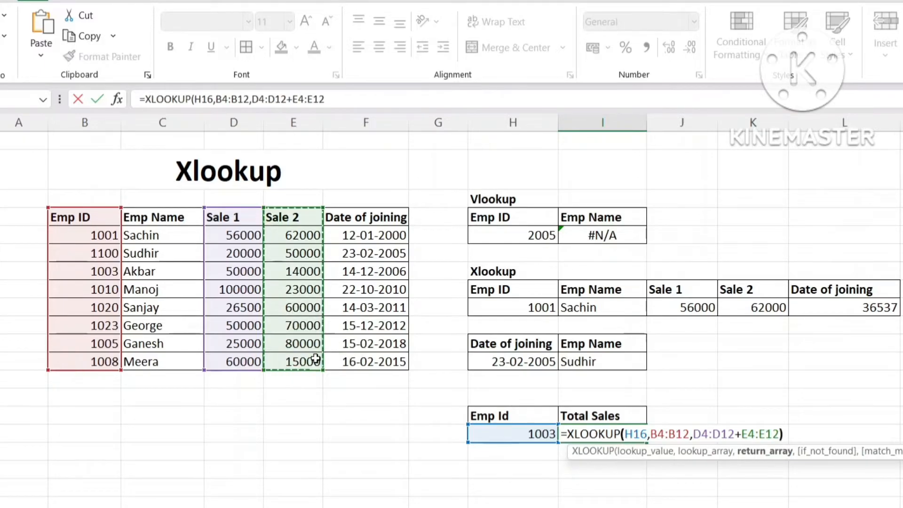
pyautogui.press('Return')
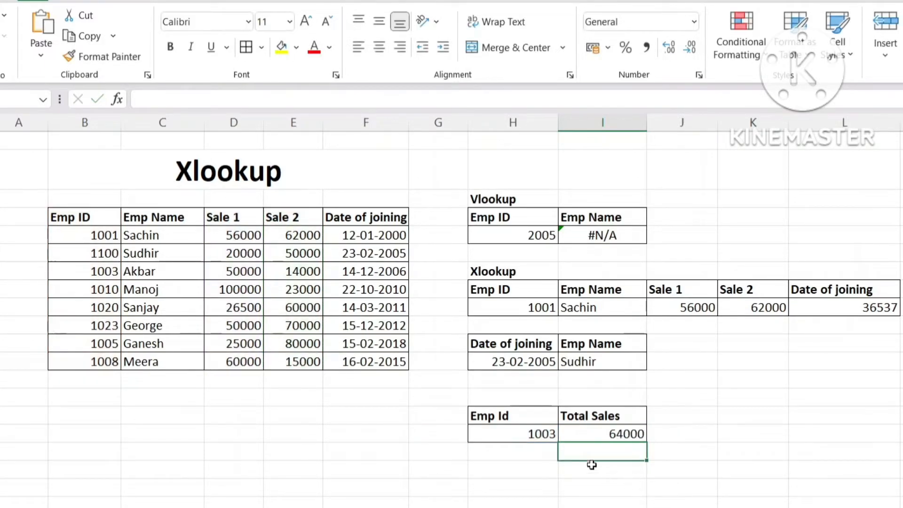
# Check the Total Sales result by comparing the Emp Id in H16 with B7 and the sales in D7:E7
pyautogui.click(545, 432)
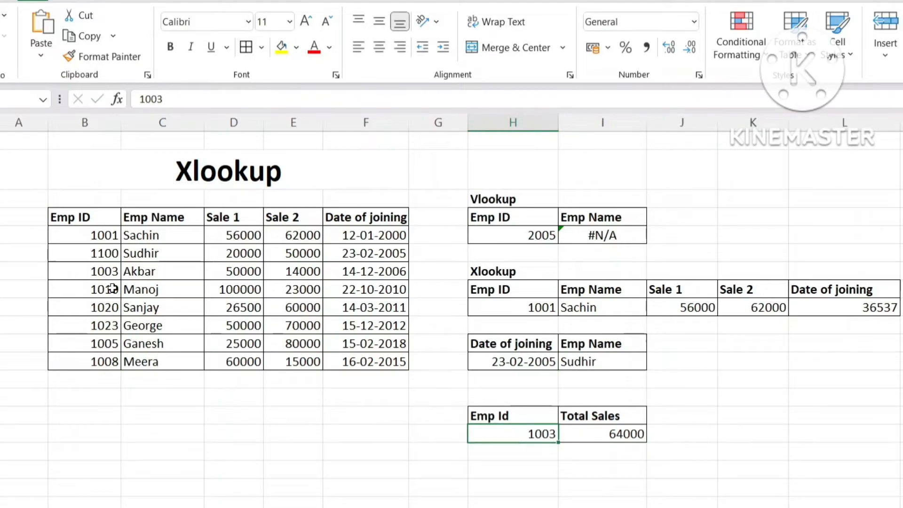
pyautogui.click(111, 270)
pyautogui.moveTo(249, 269); pyautogui.dragTo(294, 273)
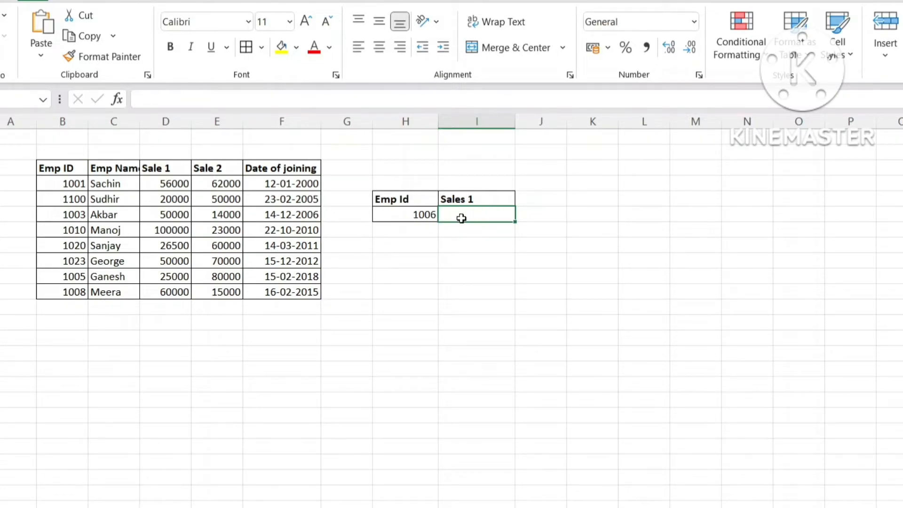
# Start an XLOOKUP formula in Sales 1 cell I6 with lookup value H6 and lookup array B3:B11
pyautogui.write('=xloo')
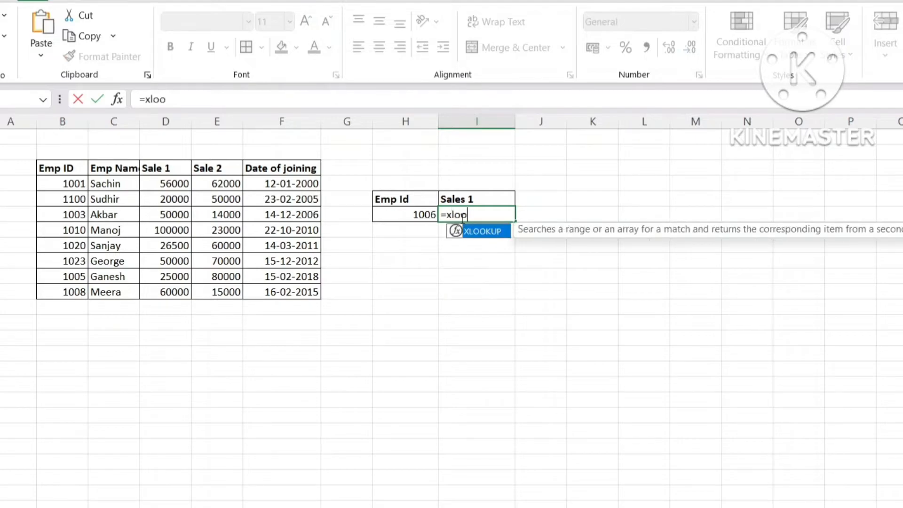
pyautogui.press('Tab')
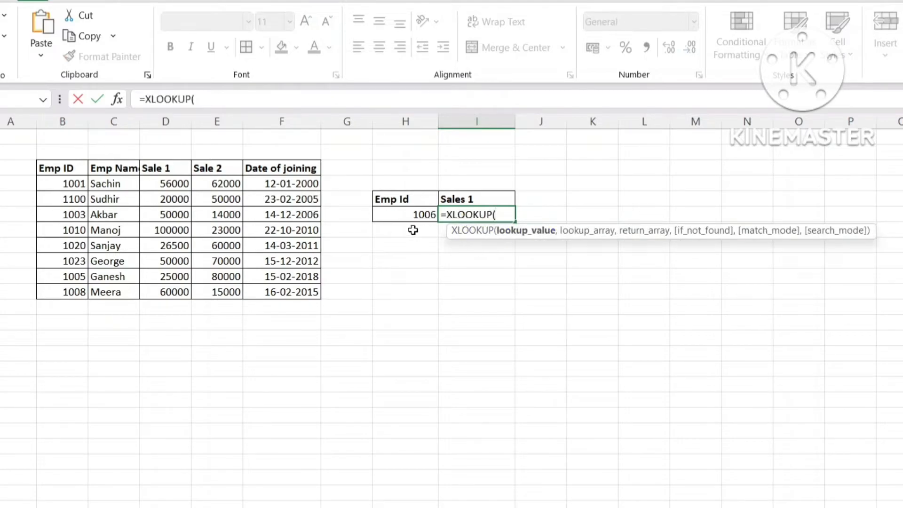
pyautogui.click(398, 215)
pyautogui.write(',')
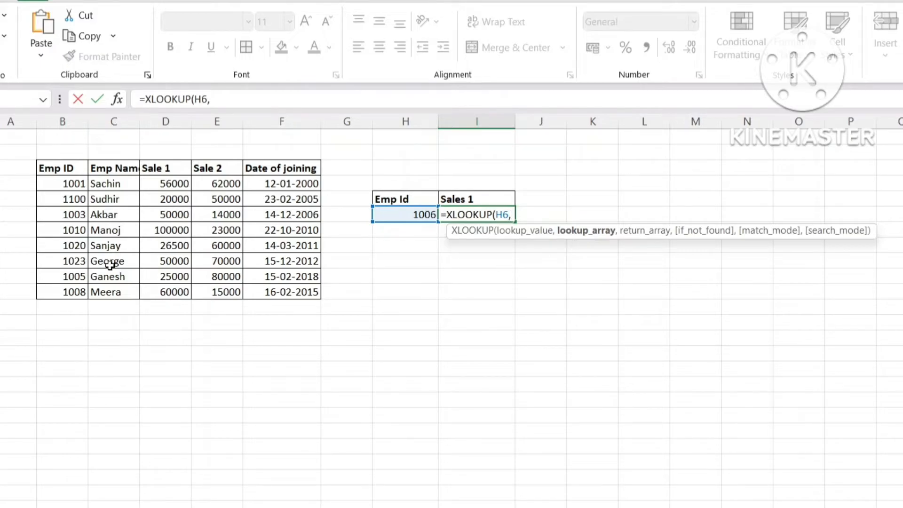
pyautogui.moveTo(66, 168); pyautogui.dragTo(73, 290)
pyautogui.write(',')
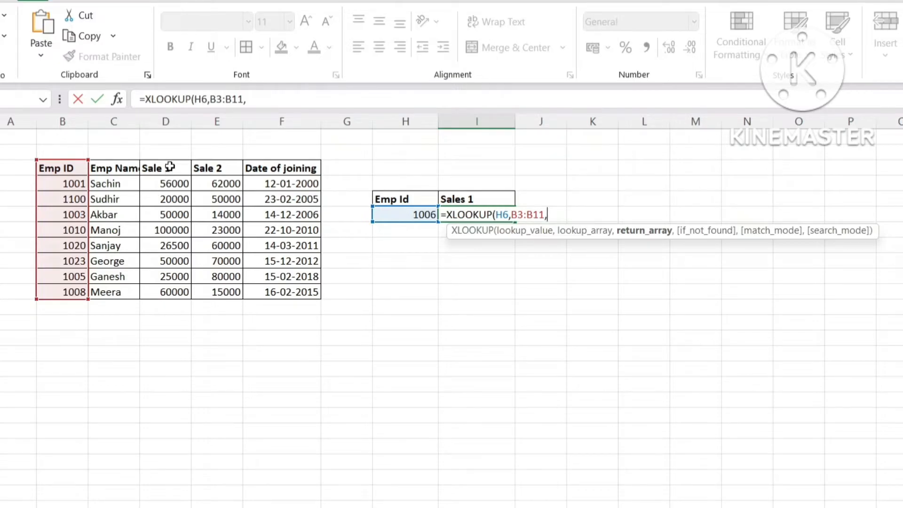
# Complete the I6 XLOOKUP with return array D3:D11, an empty if-not-found argument and match mode -1 for the next smaller item
pyautogui.moveTo(168, 165); pyautogui.dragTo(175, 287)
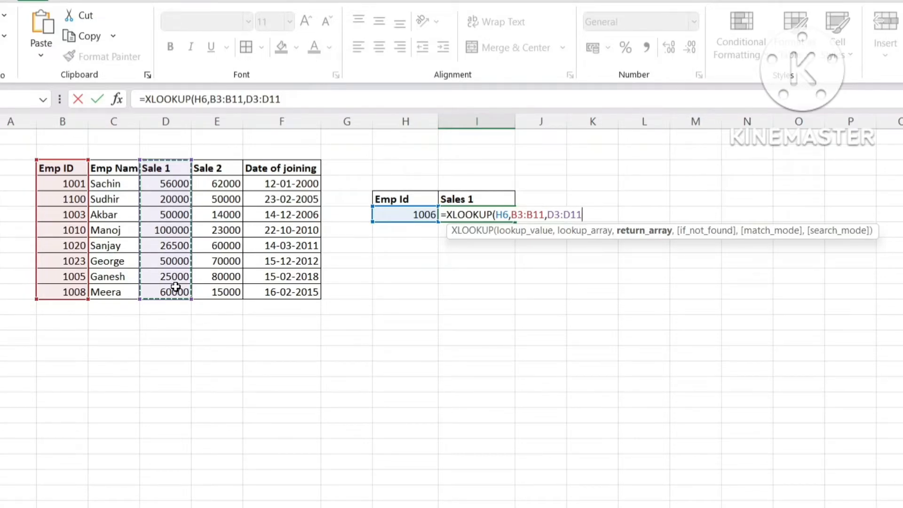
pyautogui.write(',')
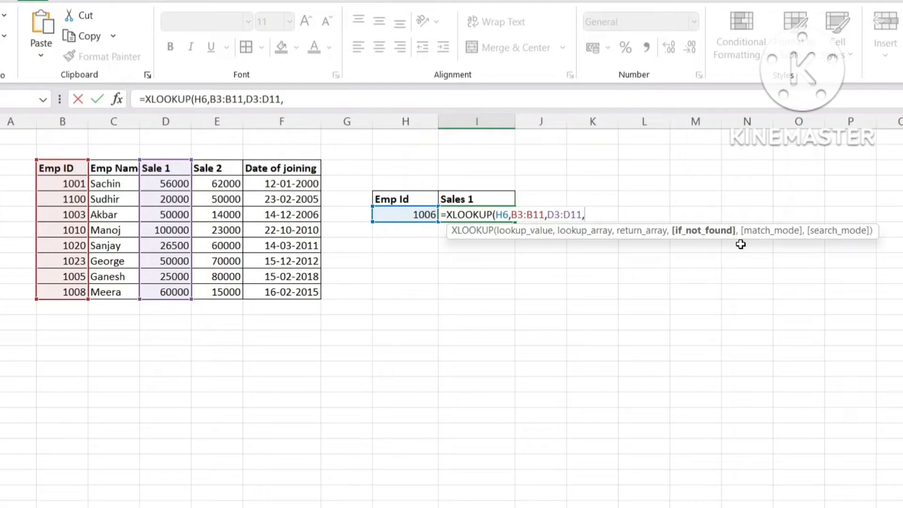
pyautogui.write(',')
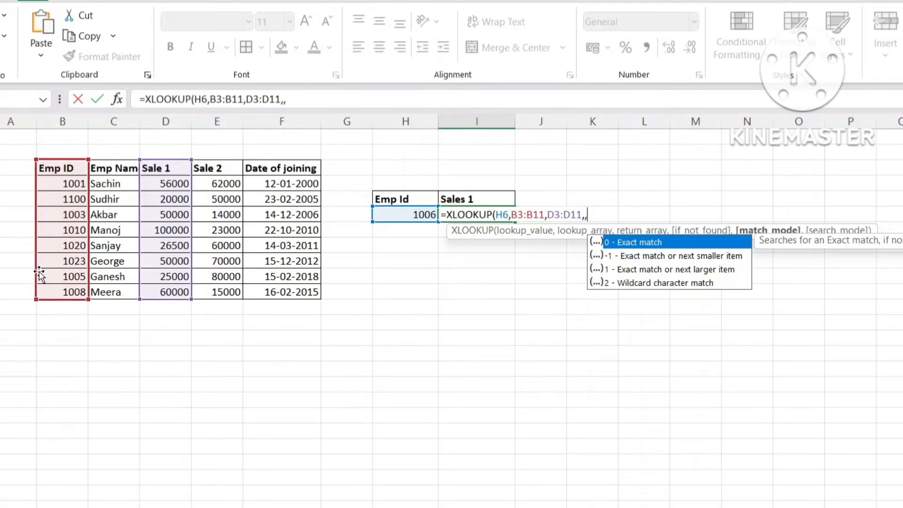
pyautogui.write('-1')
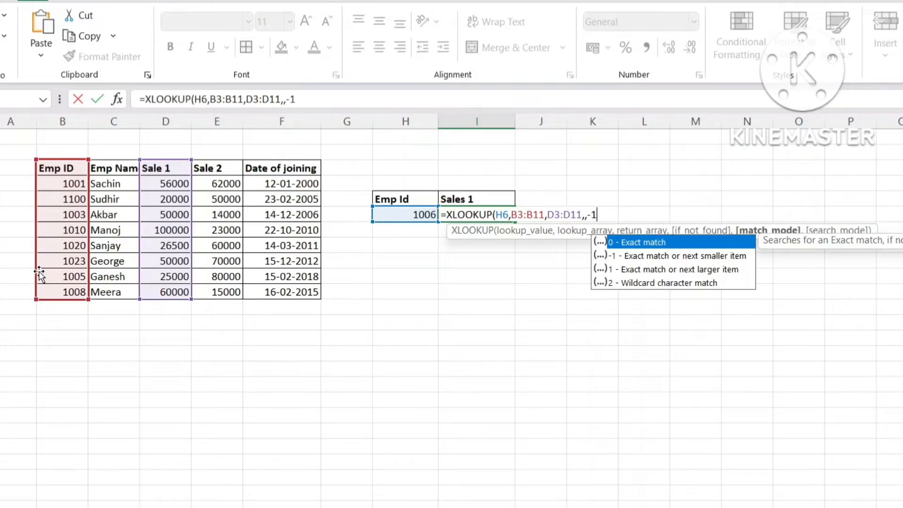
pyautogui.write(')')
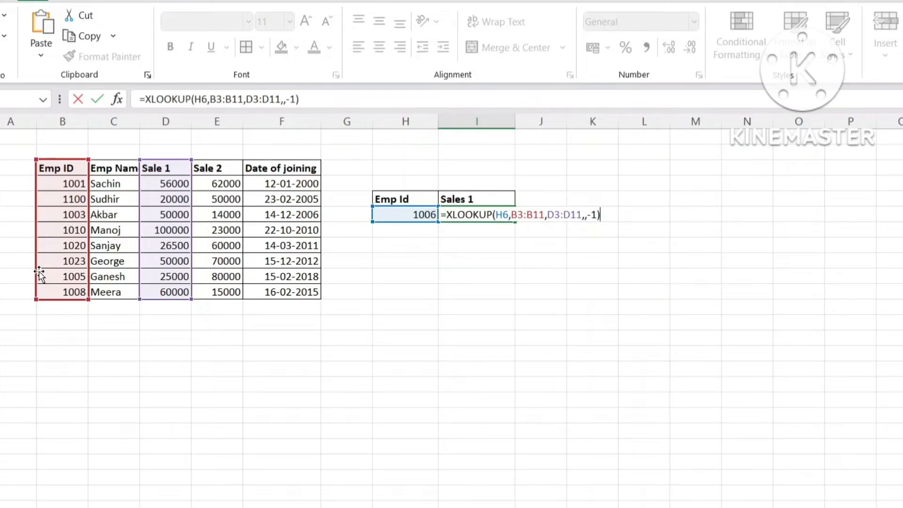
pyautogui.press('Return')
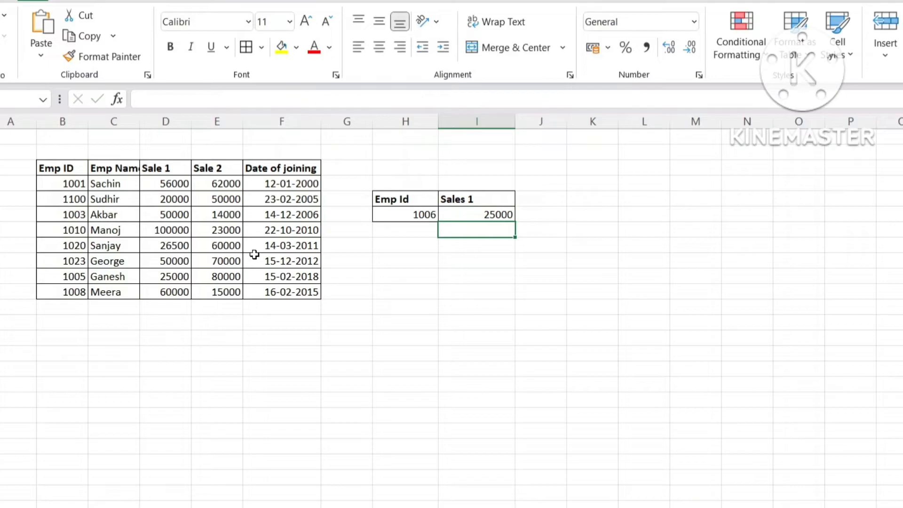
# Check the Sales 1 result in I6 against D10, comparing the Emp Id in H6 with the IDs in B4:B10
pyautogui.click(487, 215)
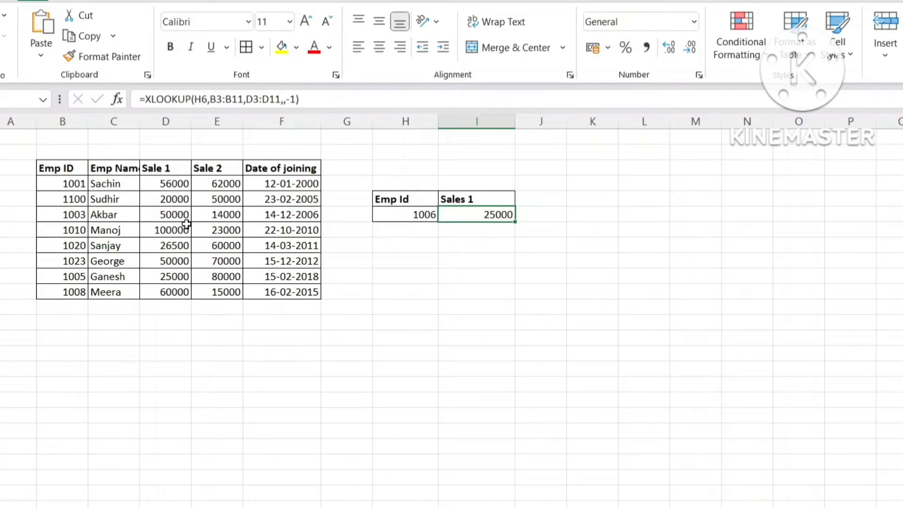
pyautogui.click(167, 276)
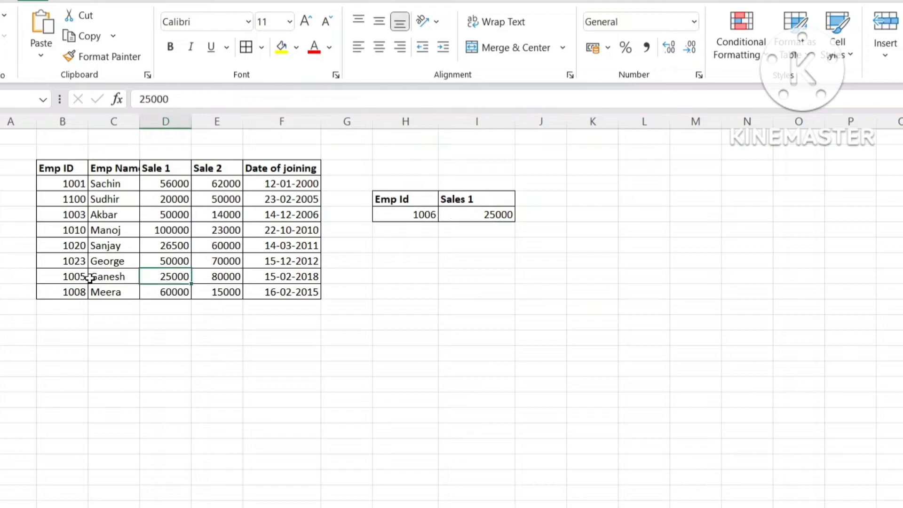
pyautogui.click(71, 278)
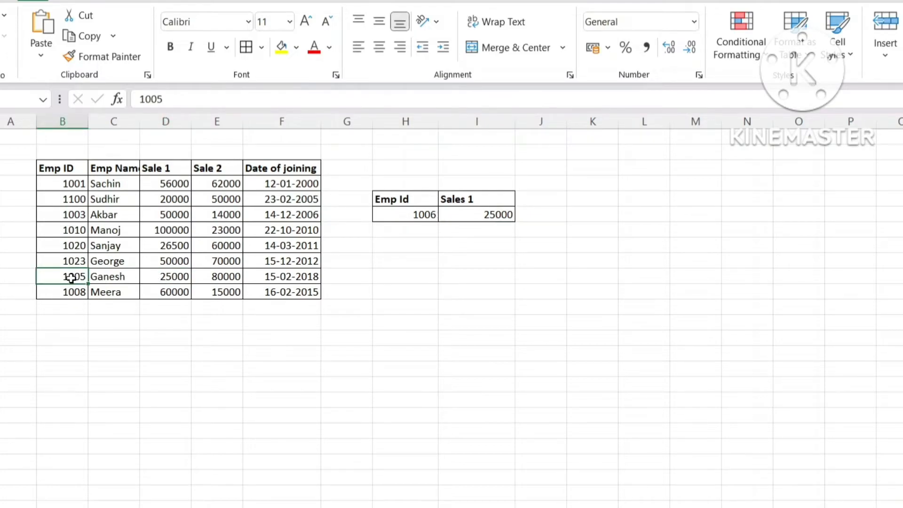
pyautogui.moveTo(73, 183); pyautogui.dragTo(78, 282)
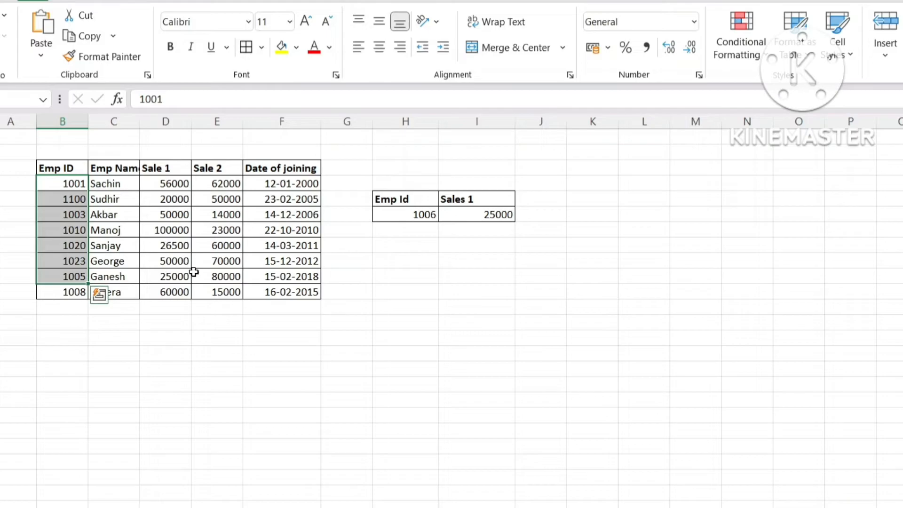
pyautogui.click(425, 216)
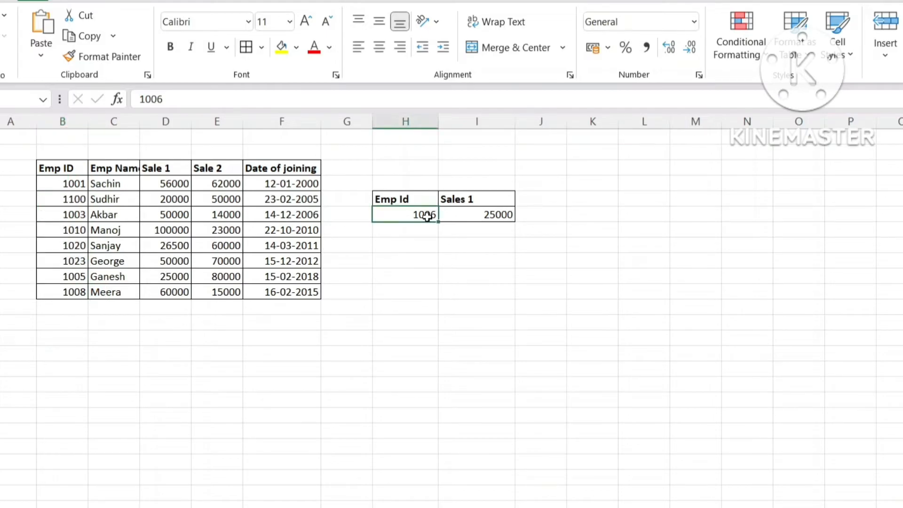
pyautogui.click(70, 278)
# Change the match mode of the I6 XLOOKUP to +1 for an exact match or next larger item
pyautogui.click(485, 216)
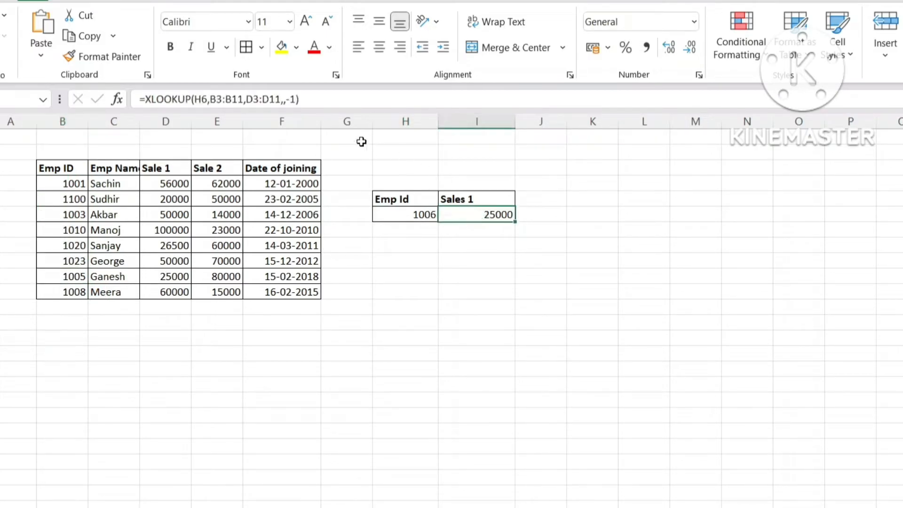
pyautogui.click(298, 100)
pyautogui.press('BackSpace')
pyautogui.press('BackSpace')
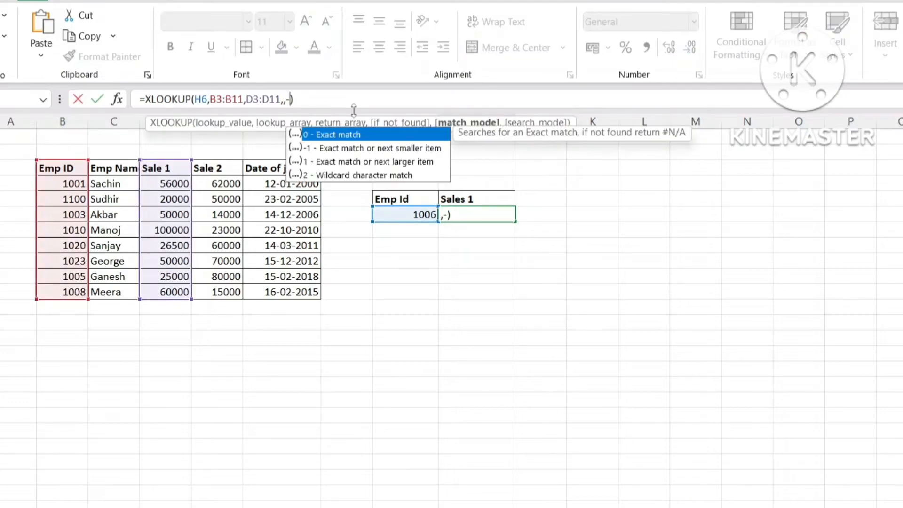
pyautogui.write('+1')
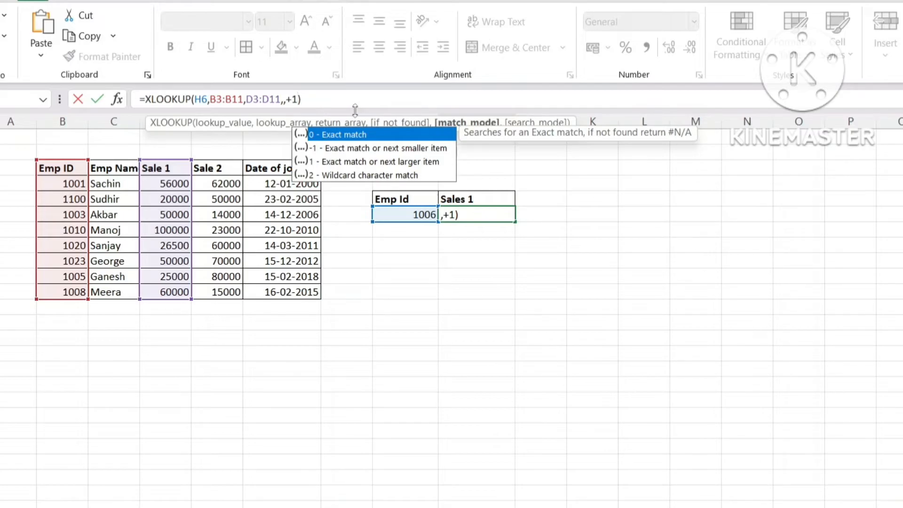
pyautogui.press('Return')
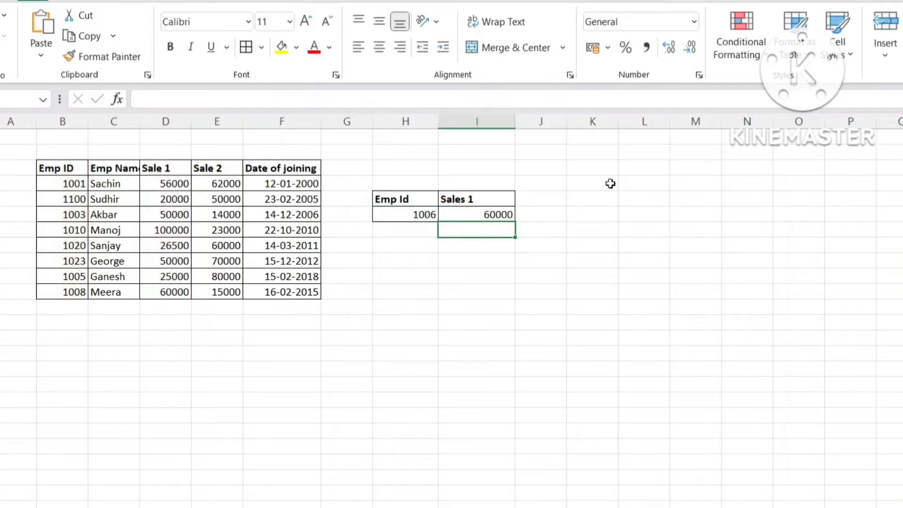
# Check the Sales 1 result by comparing the Emp Id in H6 with B11 and the sale in D11
pyautogui.click(421, 217)
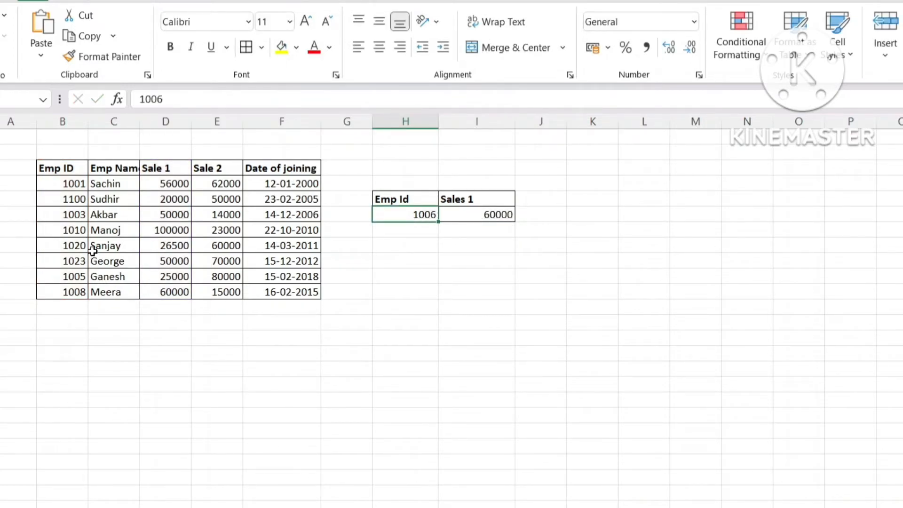
pyautogui.click(78, 294)
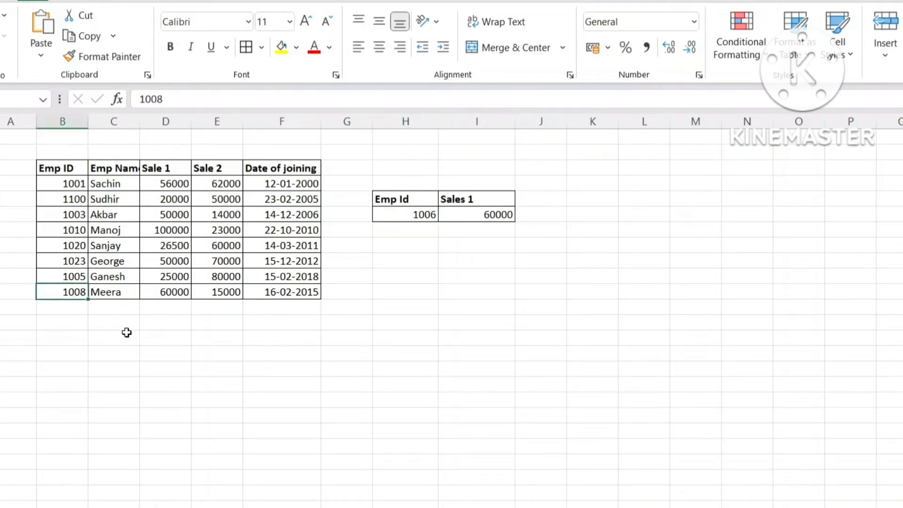
pyautogui.click(166, 291)
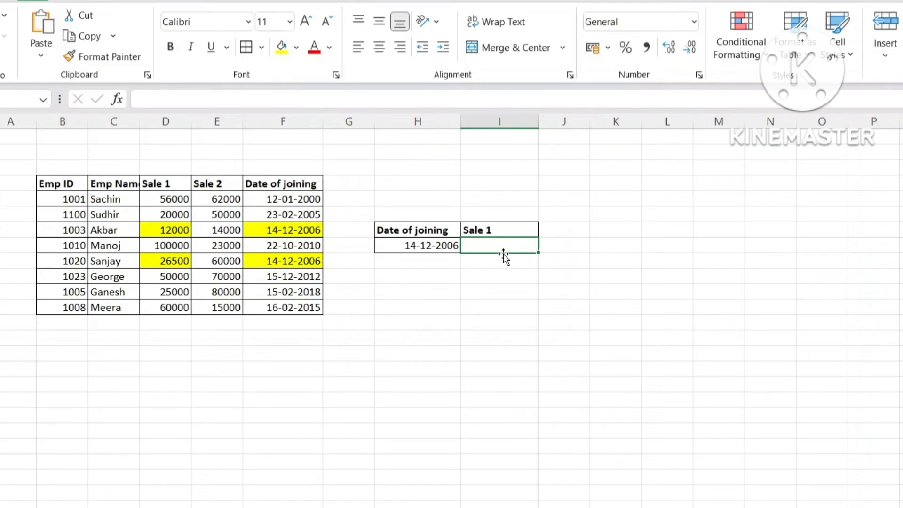
# Start an XLOOKUP formula in Sale 1 cell I8 with the joining date in H8 as lookup value and F4:F12 as lookup array
pyautogui.write('=xlook')
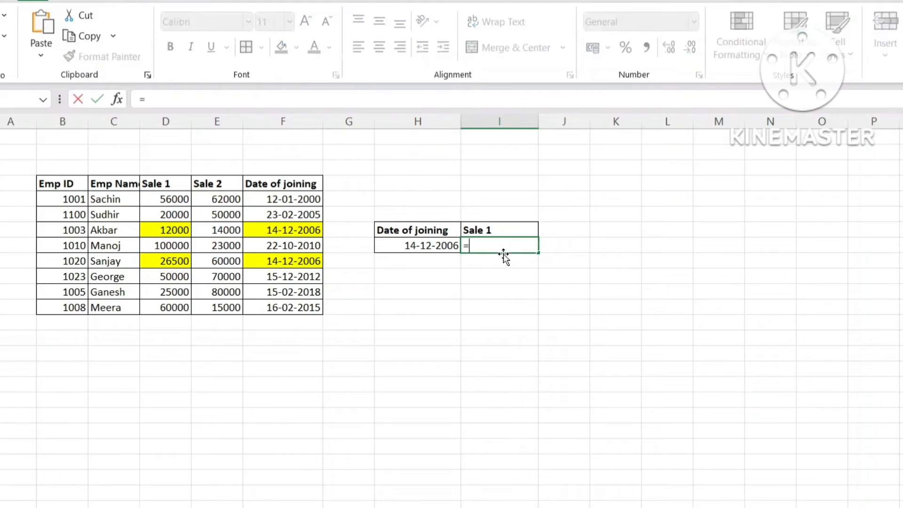
pyautogui.press('Tab')
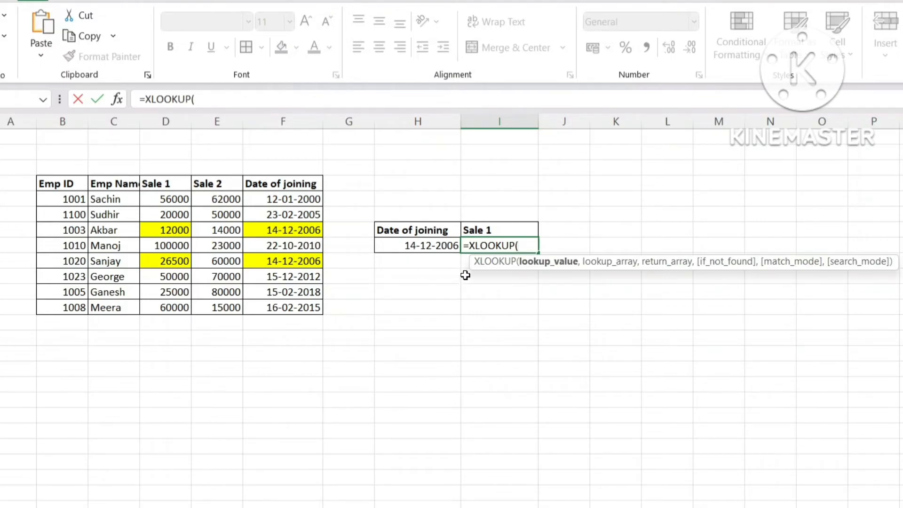
pyautogui.click(430, 245)
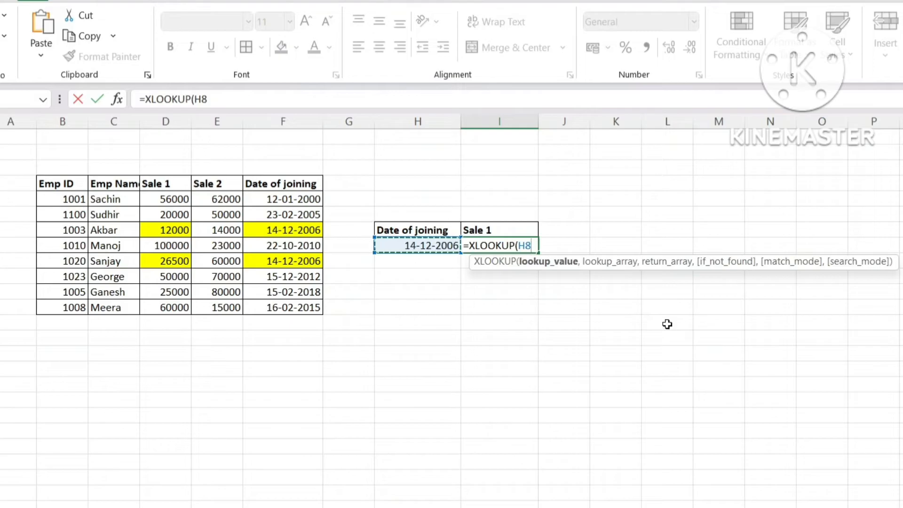
pyautogui.write(',')
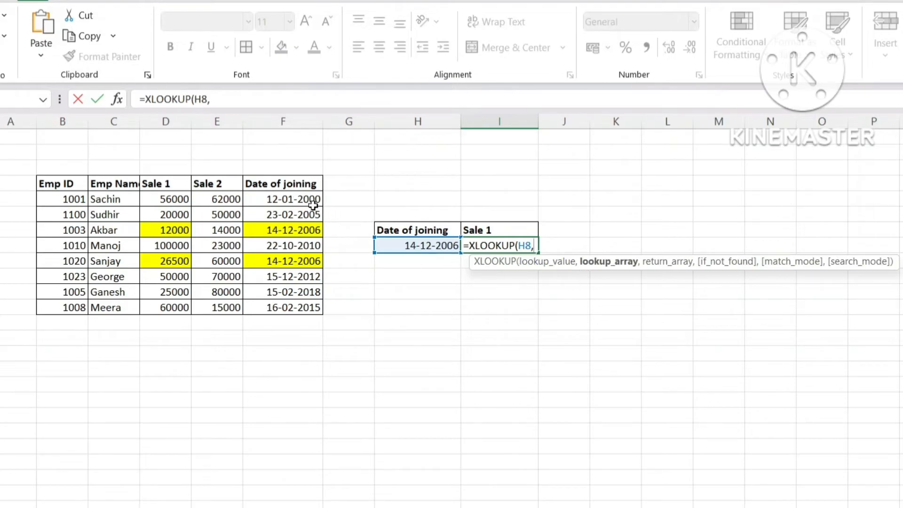
pyautogui.click(299, 195)
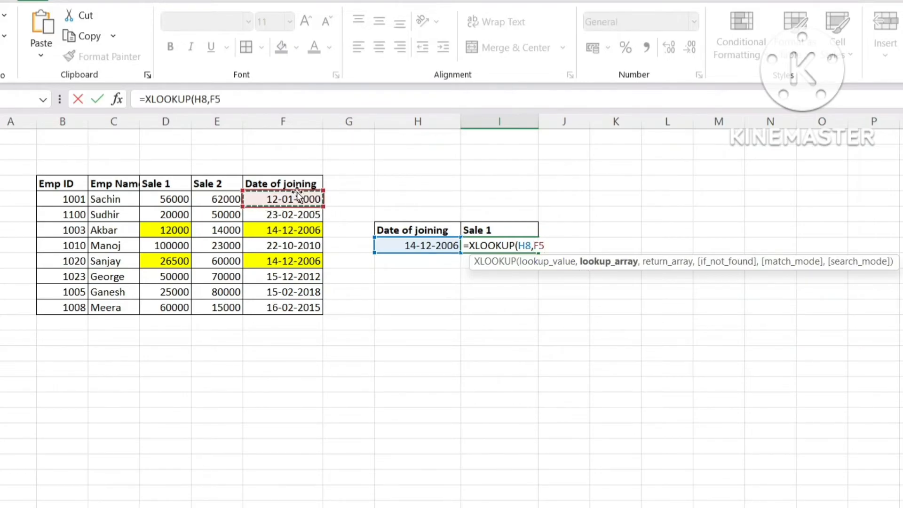
pyautogui.moveTo(296, 183); pyautogui.dragTo(289, 306)
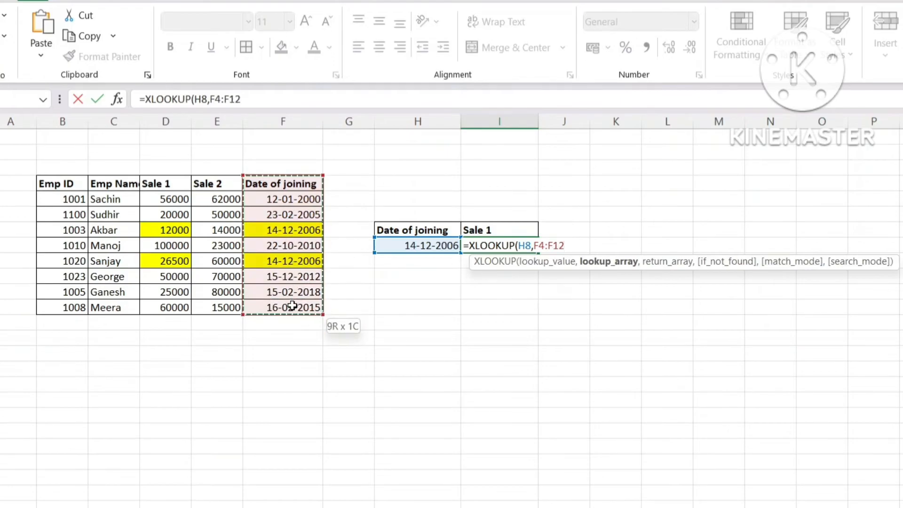
pyautogui.write(',')
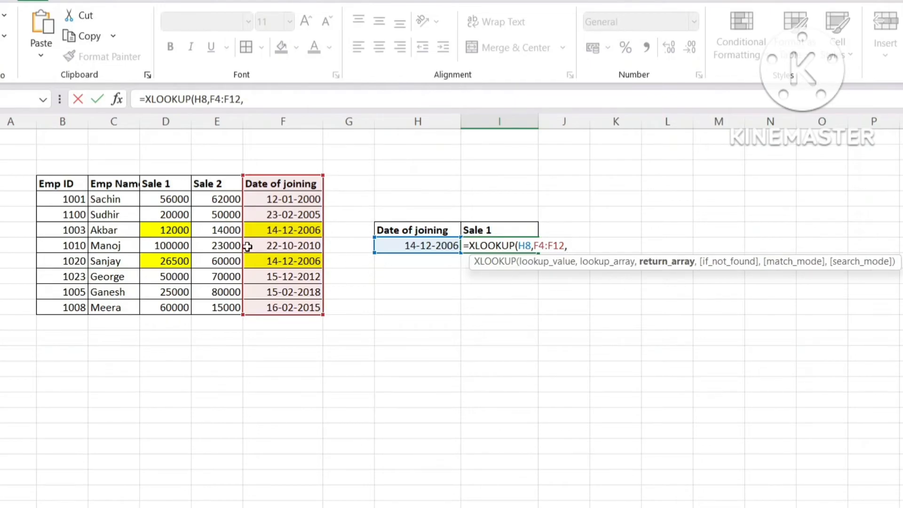
# Complete the I8 XLOOKUP with return array D4:D12, no if-not-found value, match mode 0 and search mode 1 for first-to-last
pyautogui.moveTo(177, 184); pyautogui.dragTo(173, 305)
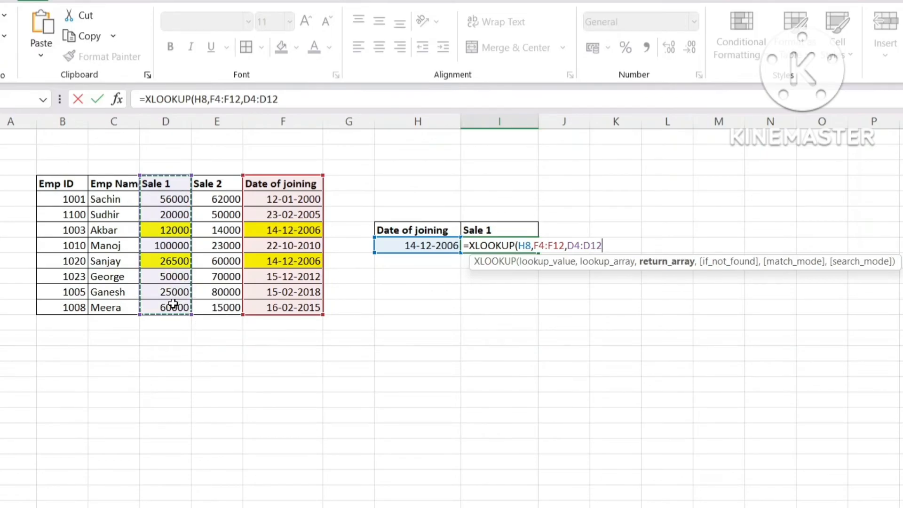
pyautogui.write(',')
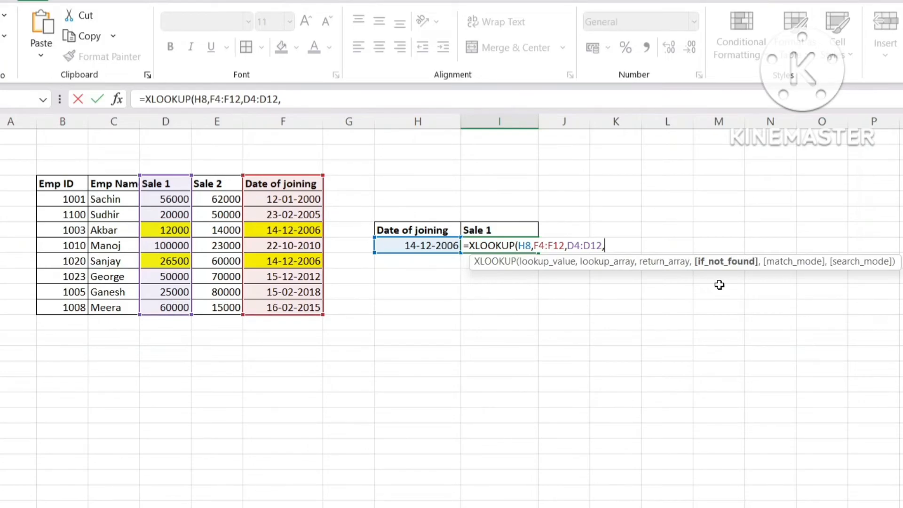
pyautogui.write(',')
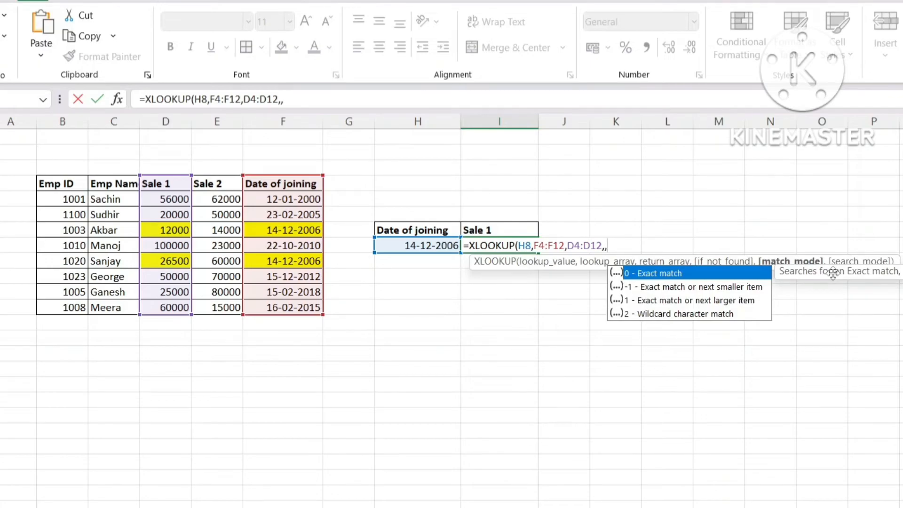
pyautogui.write('0,')
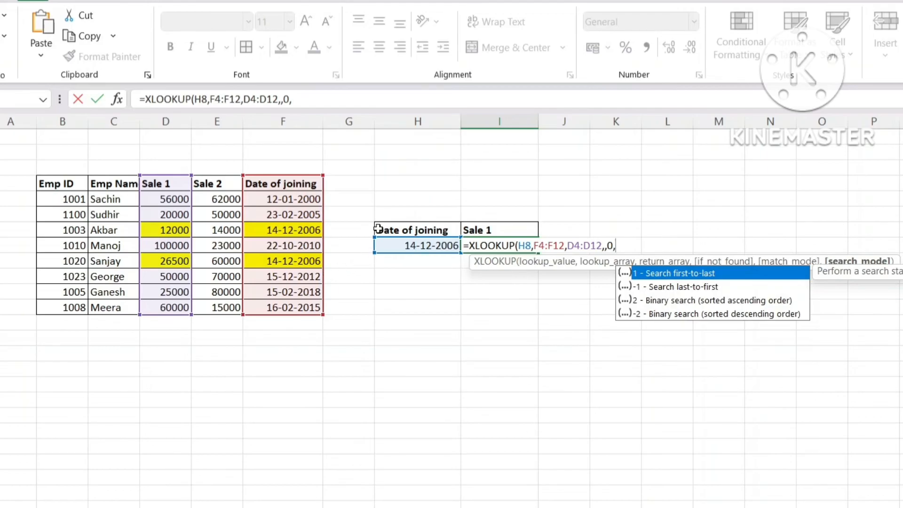
pyautogui.write('1)')
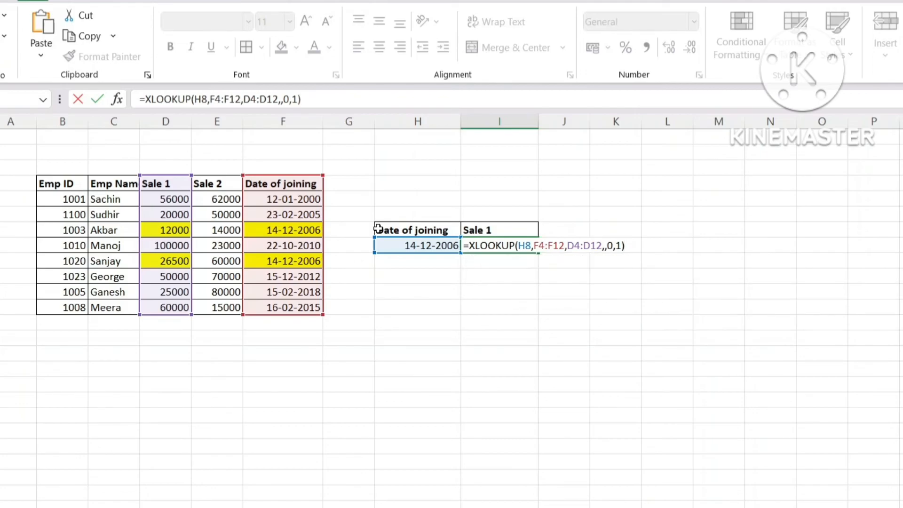
pyautogui.press('Return')
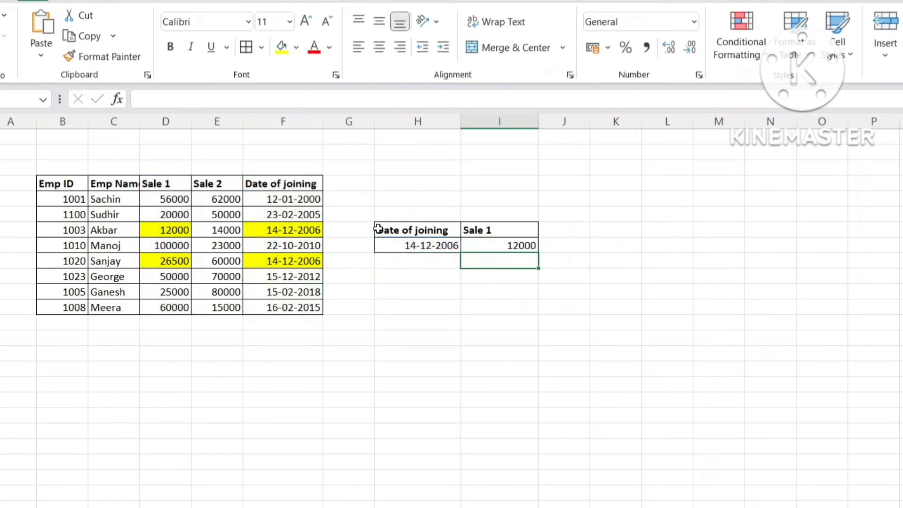
# Check the first-to-last Sale 1 result by comparing the joining date in H8 with the sale in D7
pyautogui.click(444, 243)
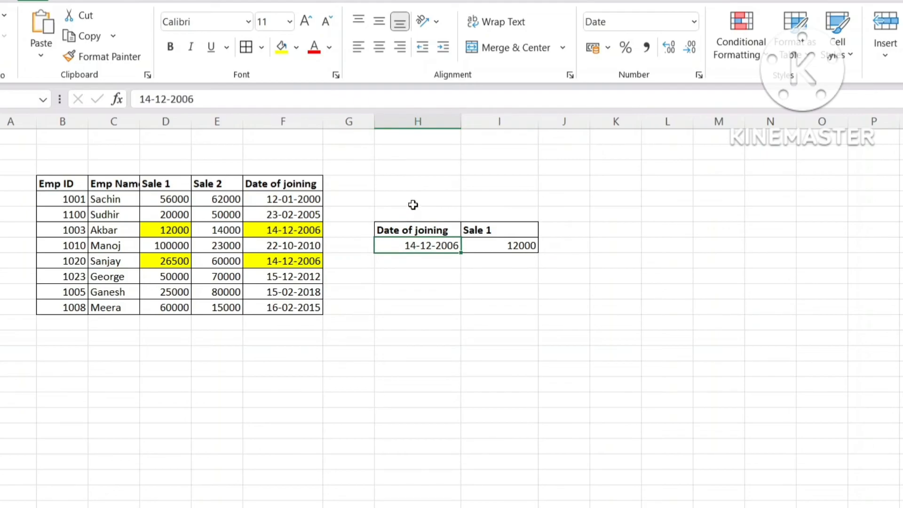
pyautogui.click(168, 230)
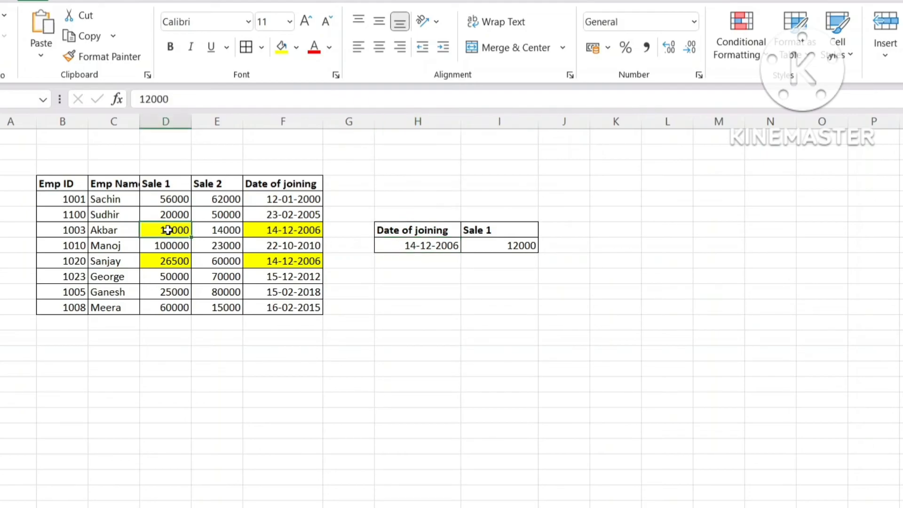
pyautogui.click(438, 248)
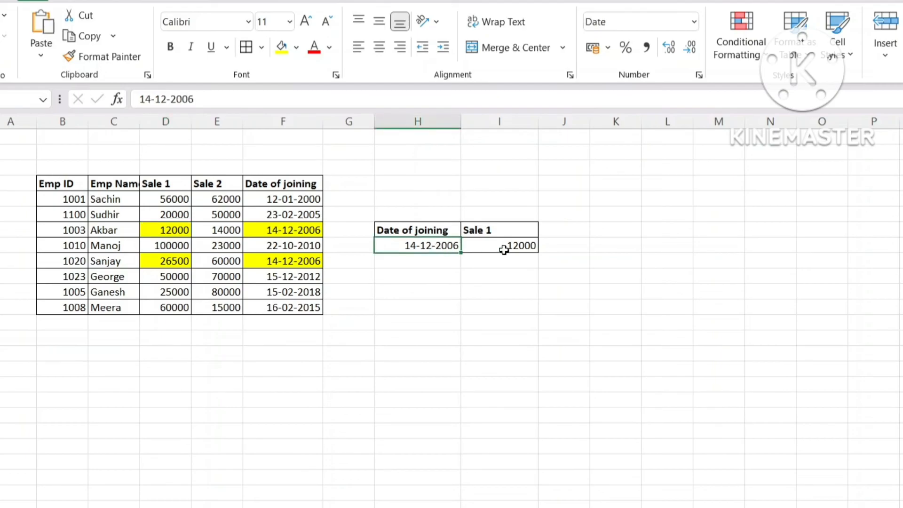
# Change the search mode of the I8 XLOOKUP to -1 for last-to-first and compare the result with the sale in D9
pyautogui.click(502, 250)
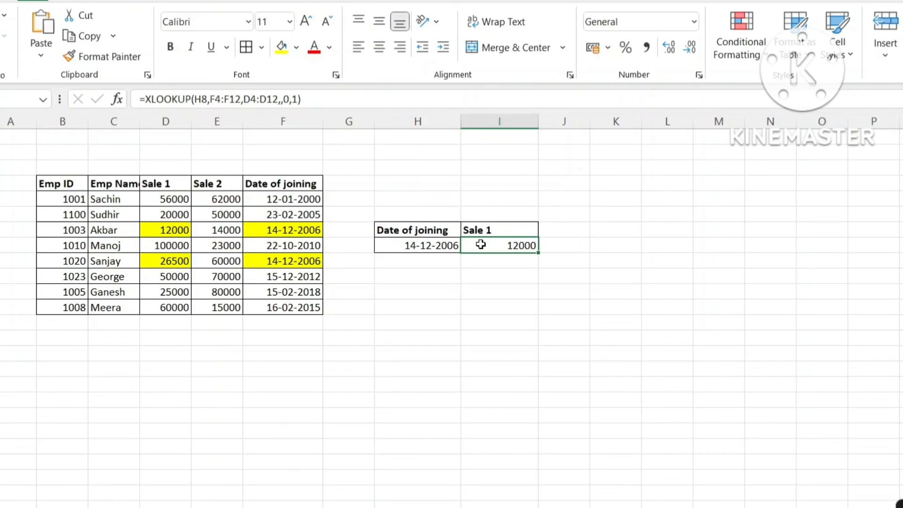
pyautogui.click(298, 99)
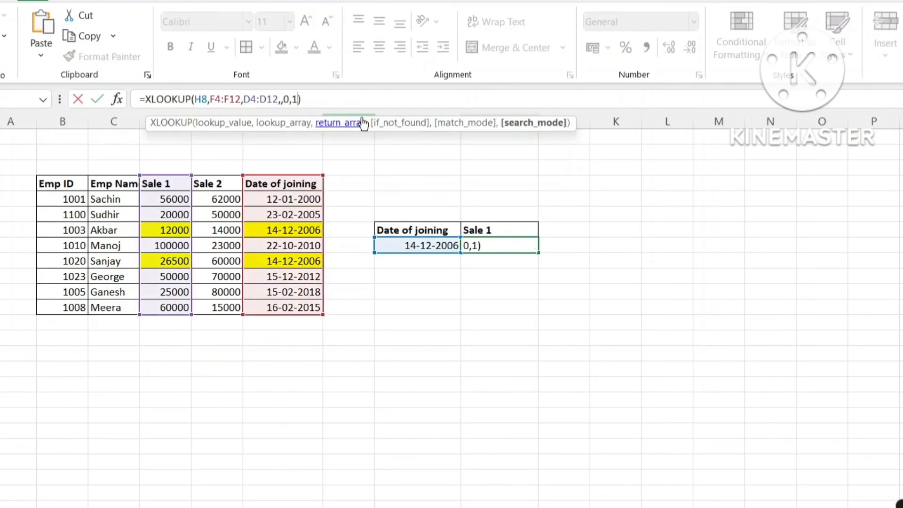
pyautogui.press('BackSpace')
pyautogui.write('-1')
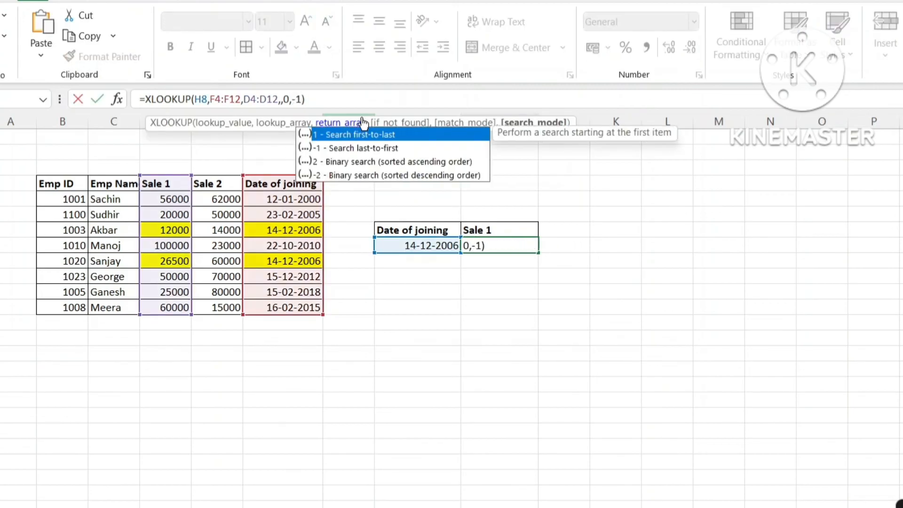
pyautogui.press('Return')
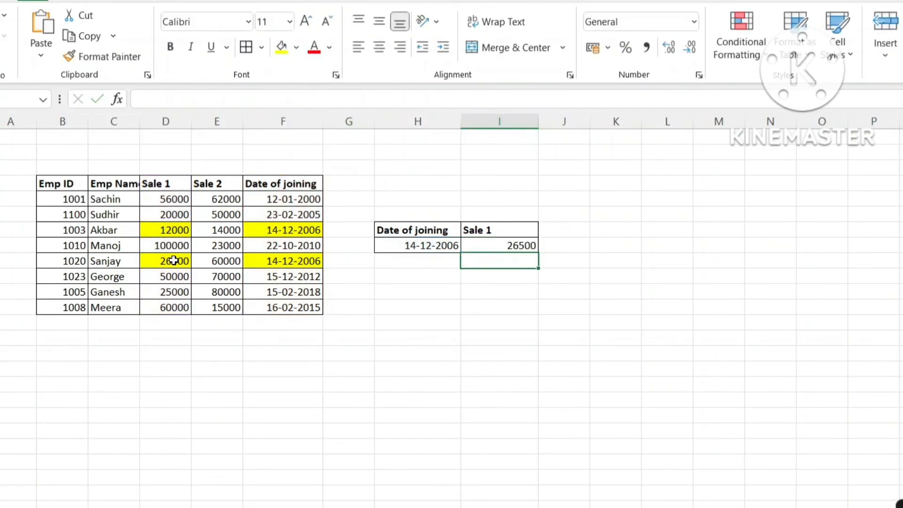
pyautogui.click(173, 261)
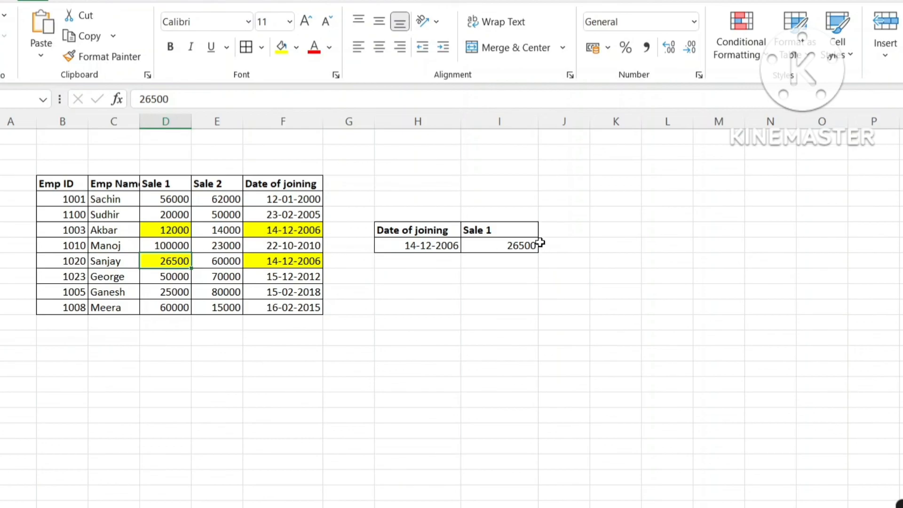
pyautogui.click(518, 246)
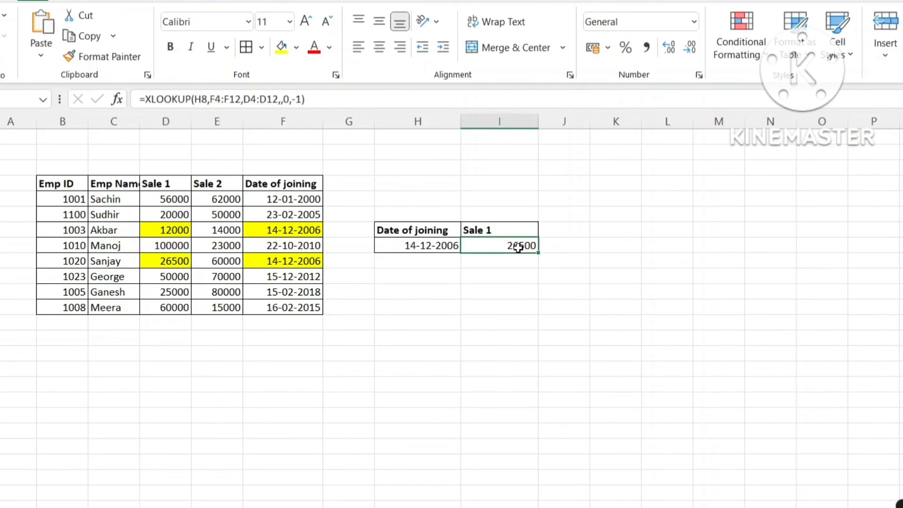